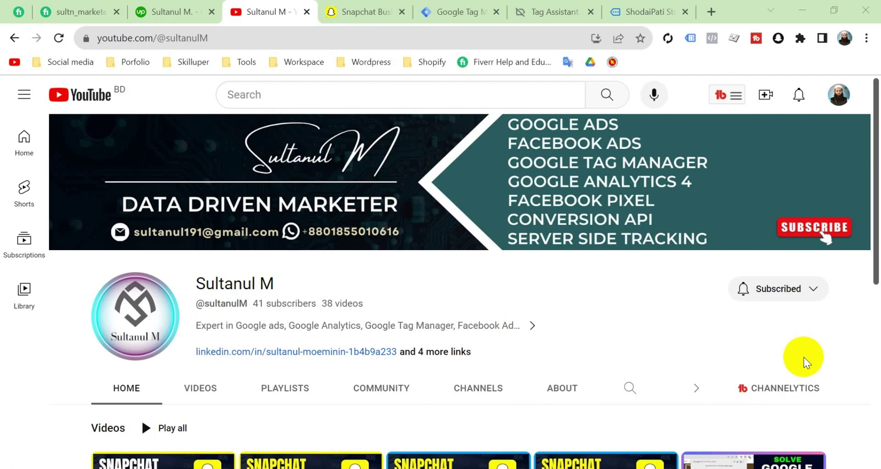
{"action": "left_click", "coordinate": [447, 12]}
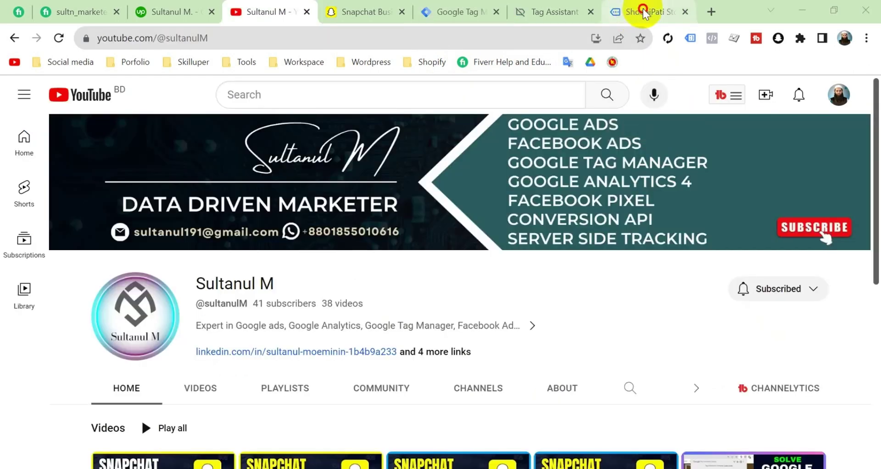
{"action": "left_click", "coordinate": [643, 11]}
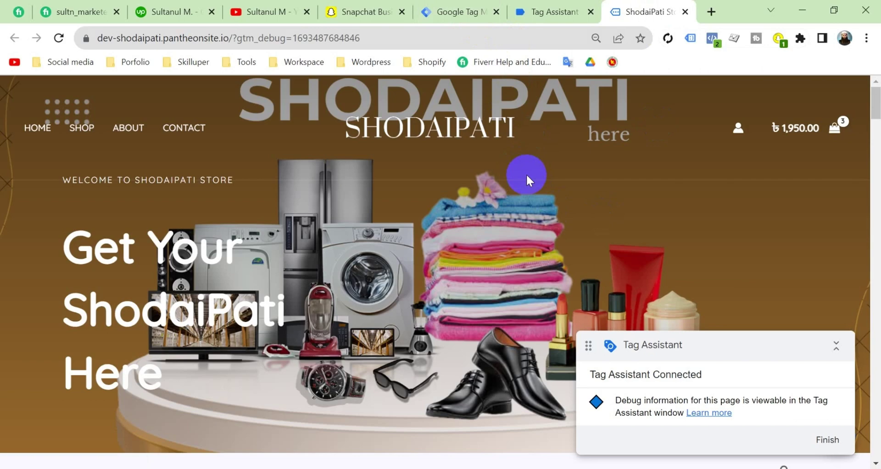
{"action": "left_click", "coordinate": [435, 12]}
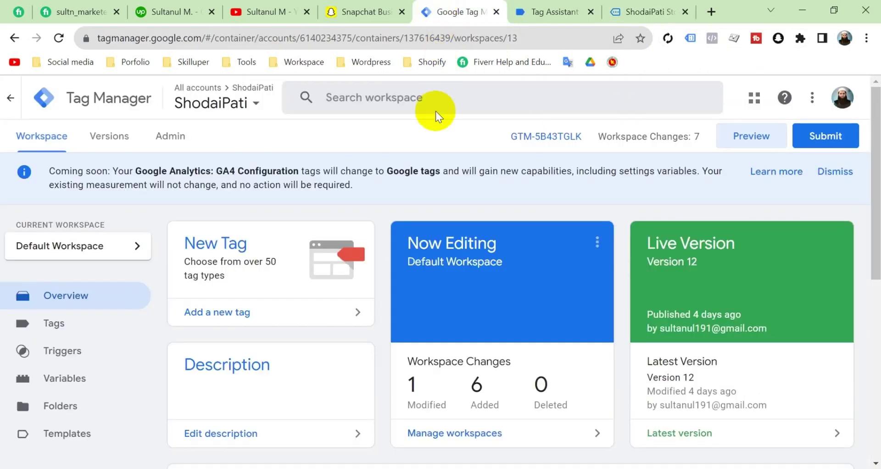
{"action": "left_click", "coordinate": [371, 15]}
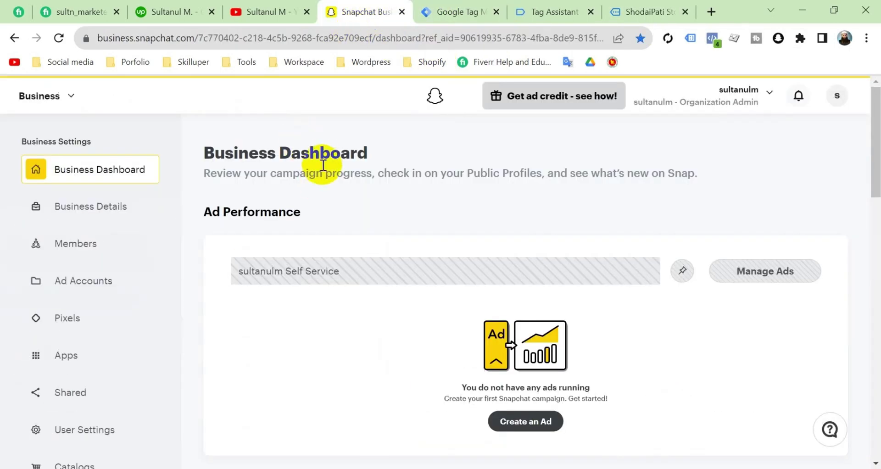
{"action": "key", "text": "ctrl+Tab"}
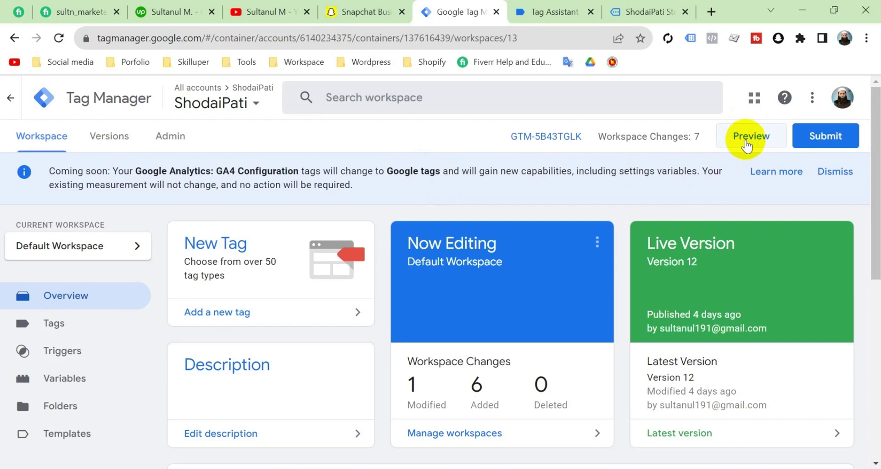
Switch to the ShodaiPati store and add the third shirt under New Arrivals to the cart
{"action": "left_click", "coordinate": [636, 14]}
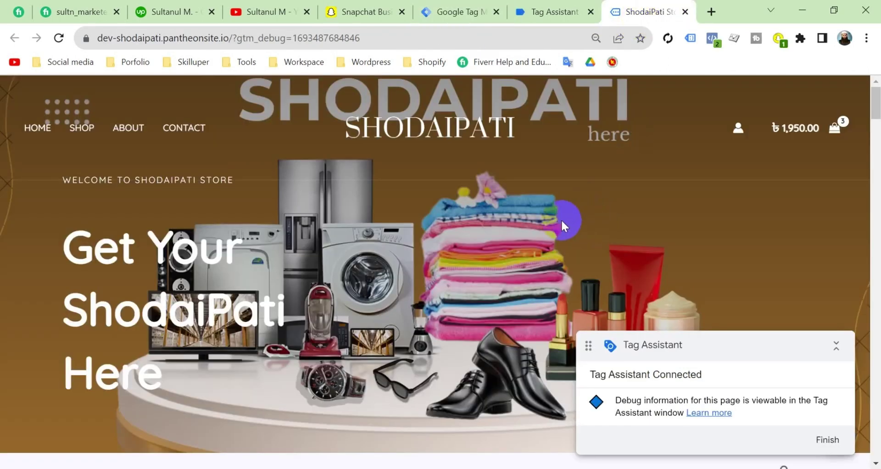
{"action": "scroll", "coordinate": [561, 219], "scroll_direction": "down", "scroll_amount": 6}
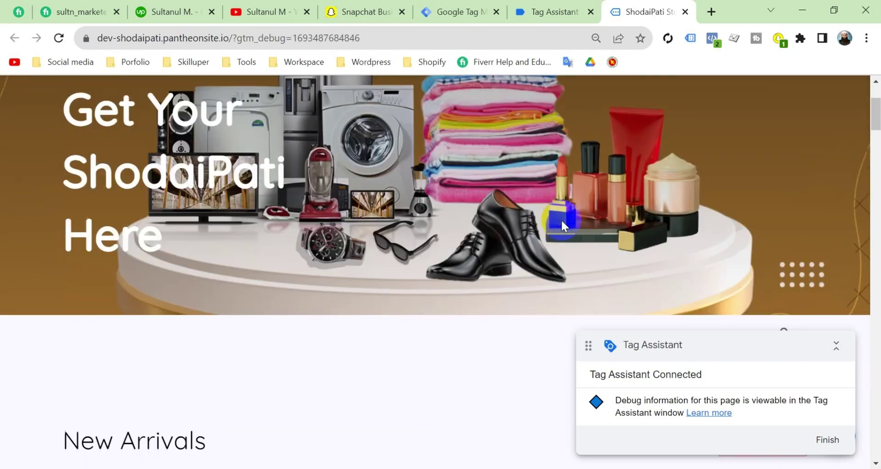
{"action": "scroll", "coordinate": [561, 221], "scroll_direction": "down", "scroll_amount": 3}
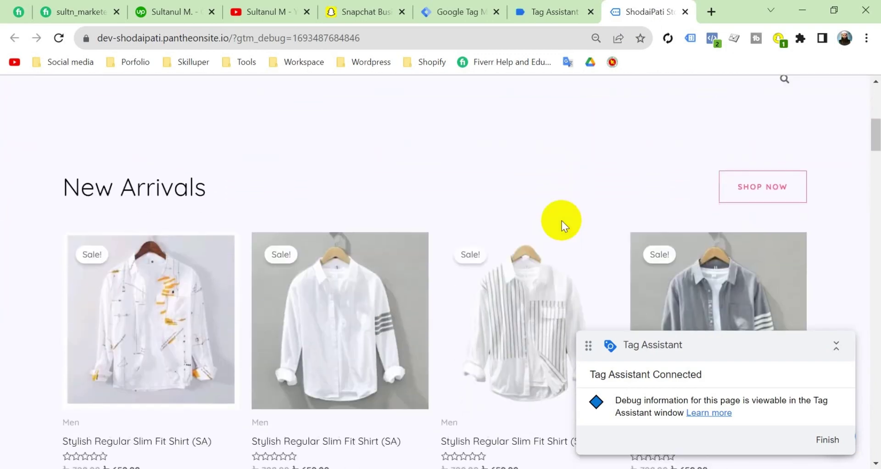
{"action": "left_click", "coordinate": [552, 13]}
{"action": "key", "text": "ctrl+Tab"}
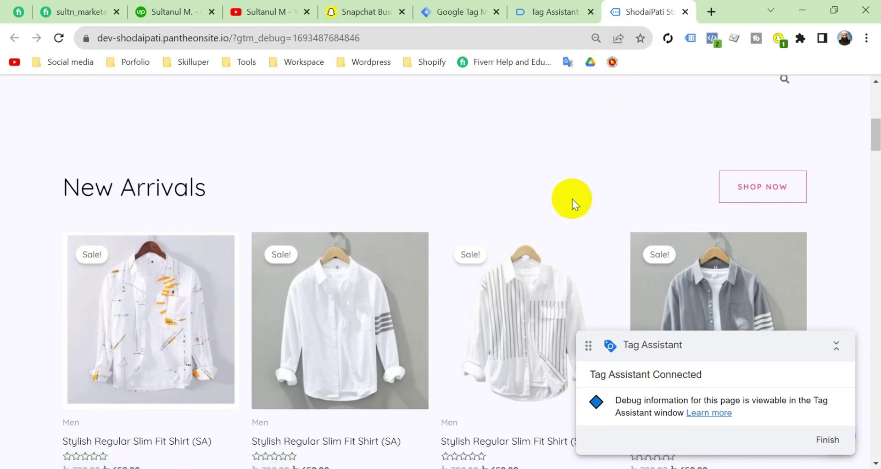
{"action": "scroll", "coordinate": [543, 224], "scroll_direction": "up", "scroll_amount": 2}
{"action": "scroll", "coordinate": [543, 223], "scroll_direction": "down", "scroll_amount": 2}
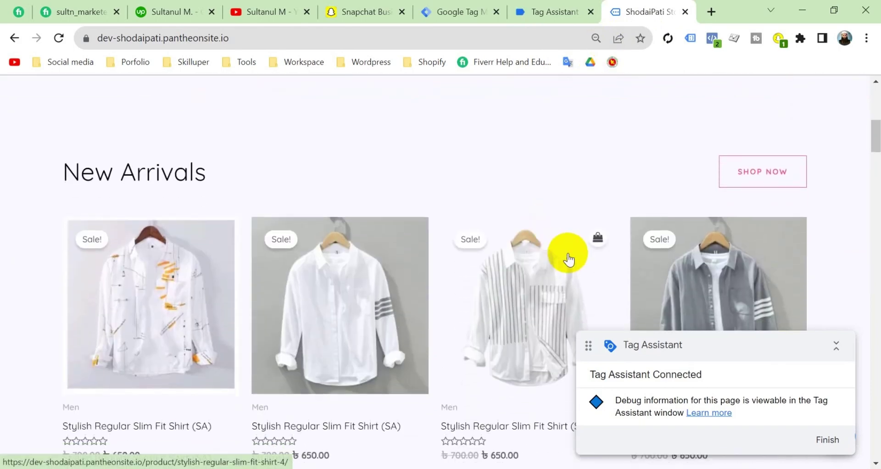
{"action": "left_click", "coordinate": [596, 238]}
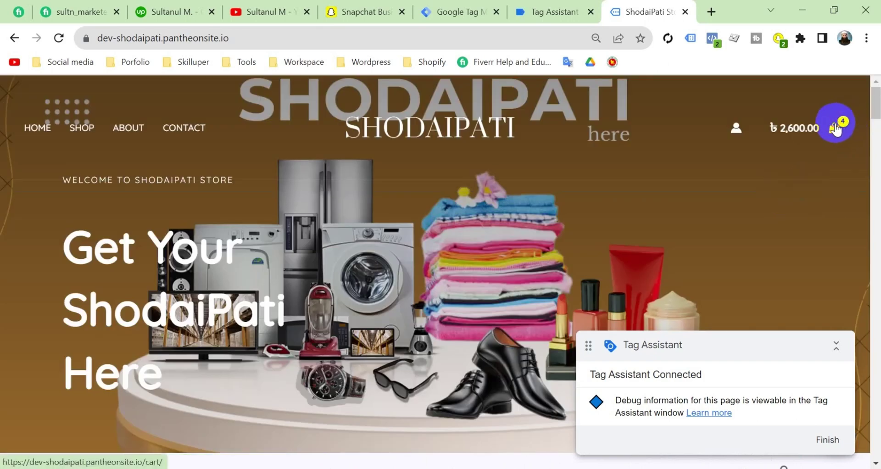
Open the shopping cart, collapse the Tag Assistant overlay and proceed to checkout
{"action": "left_click", "coordinate": [835, 129]}
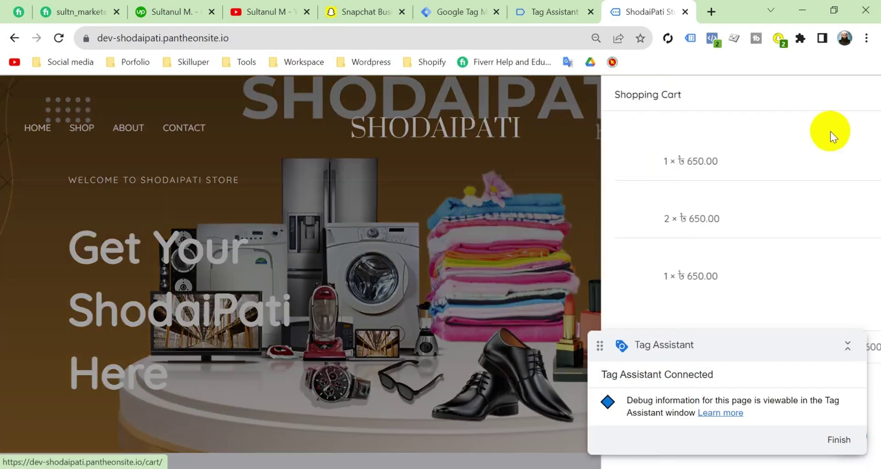
{"action": "left_click", "coordinate": [847, 346]}
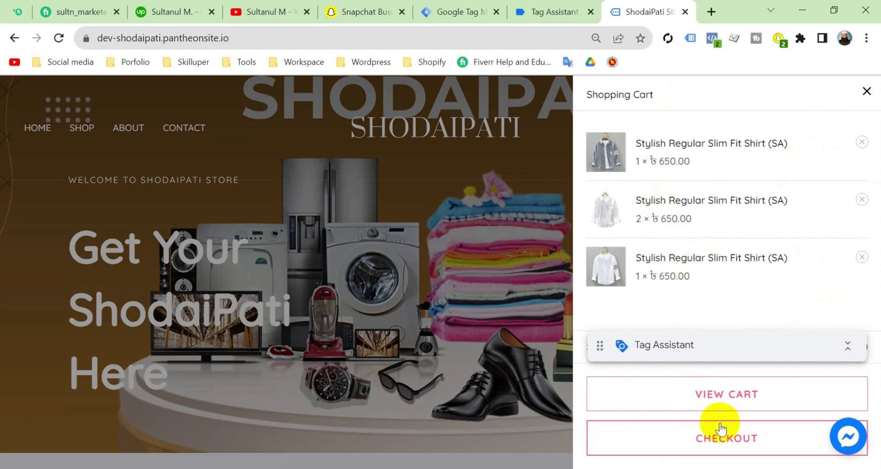
{"action": "left_click", "coordinate": [738, 440]}
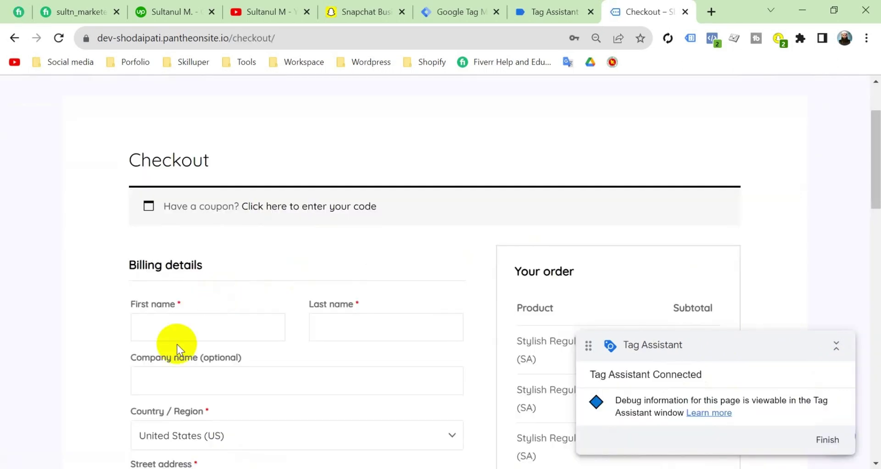
Fill in the billing form with the customer's saved name and contact details and place the order
{"action": "left_click", "coordinate": [181, 333]}
{"action": "left_click", "coordinate": [236, 365]}
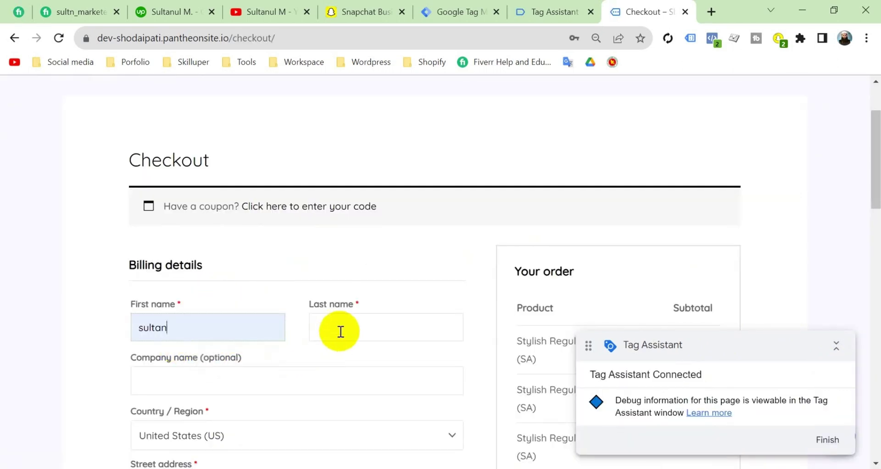
{"action": "left_click", "coordinate": [390, 331]}
{"action": "left_click", "coordinate": [409, 367]}
{"action": "scroll", "coordinate": [221, 285], "scroll_direction": "down", "scroll_amount": 3}
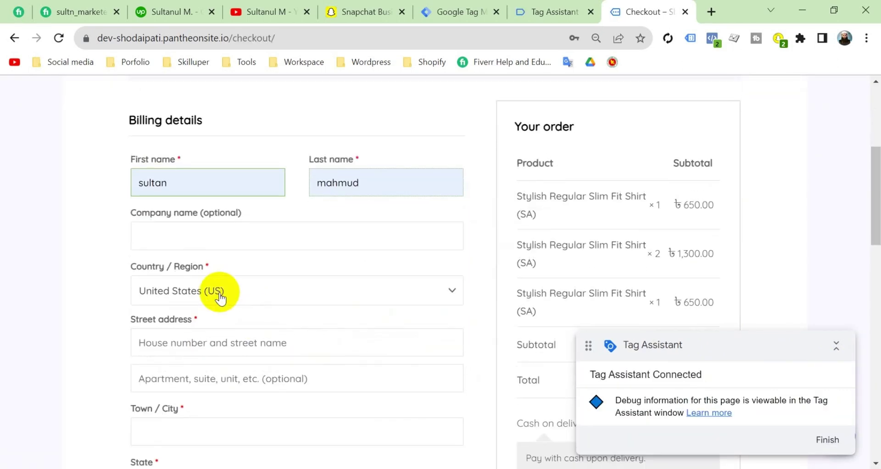
{"action": "scroll", "coordinate": [236, 298], "scroll_direction": "down", "scroll_amount": 9}
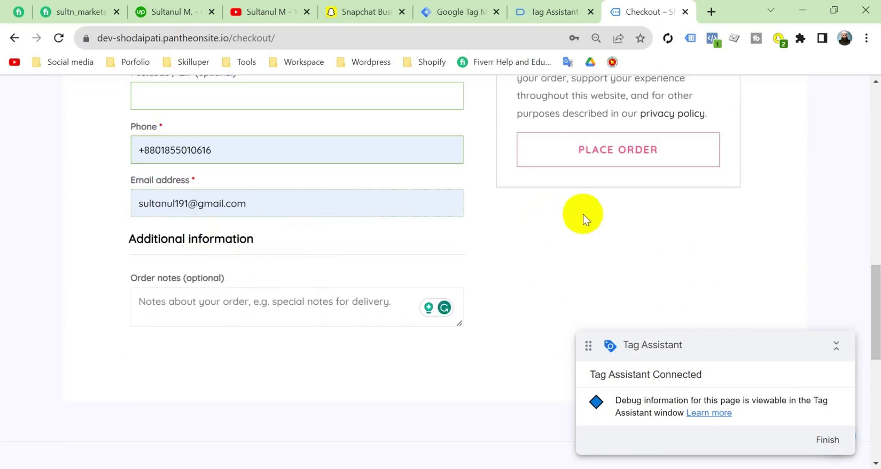
{"action": "left_click", "coordinate": [614, 154]}
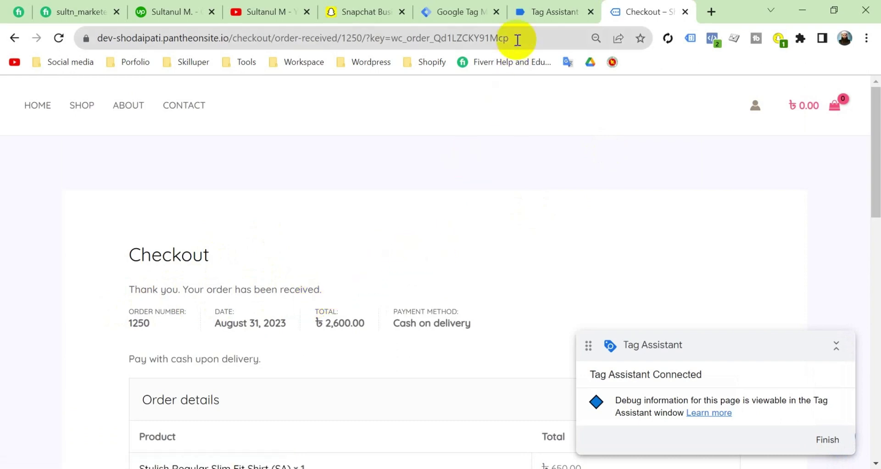
Switch to Tag Assistant and examine the purchase event recorded for the checkout page
{"action": "left_click", "coordinate": [543, 15]}
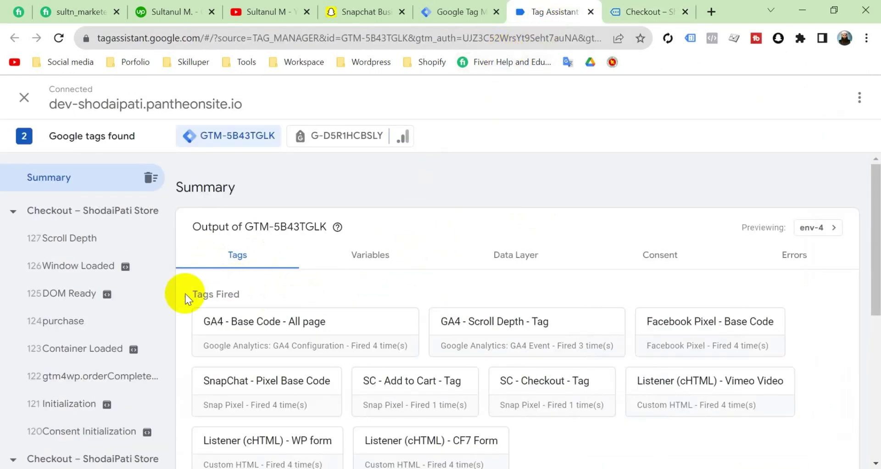
{"action": "left_click", "coordinate": [77, 322]}
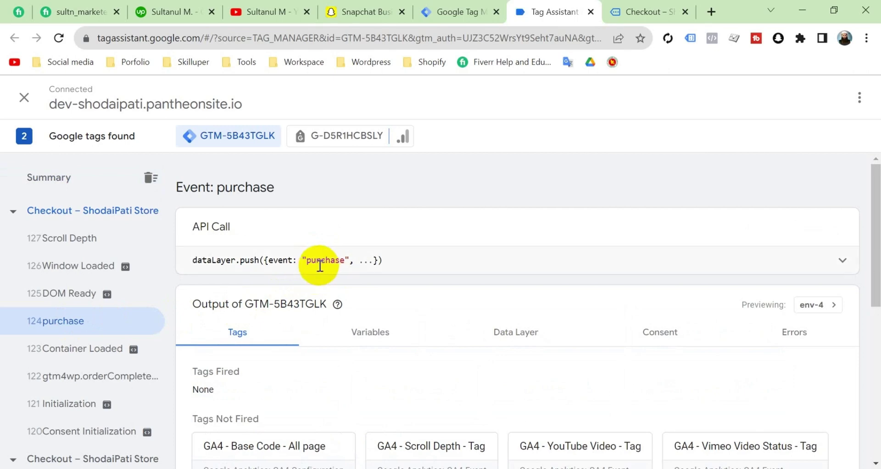
Switch to Google Tag Manager and create a new trigger named "SC - Purchase - Trigger"
{"action": "left_click", "coordinate": [464, 10]}
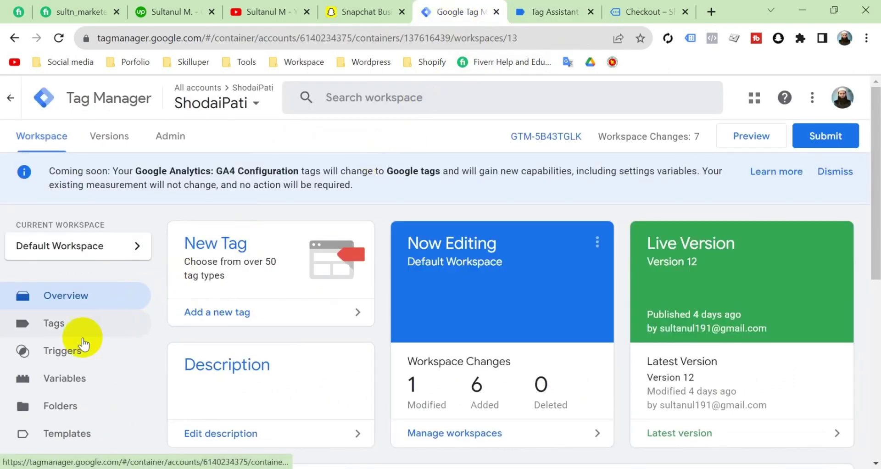
{"action": "left_click", "coordinate": [68, 354]}
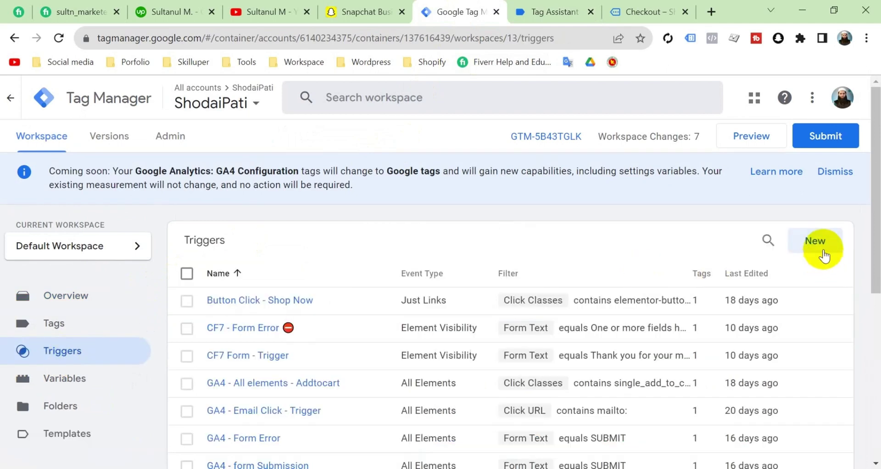
{"action": "left_click", "coordinate": [813, 241]}
{"action": "left_click", "coordinate": [218, 98]}
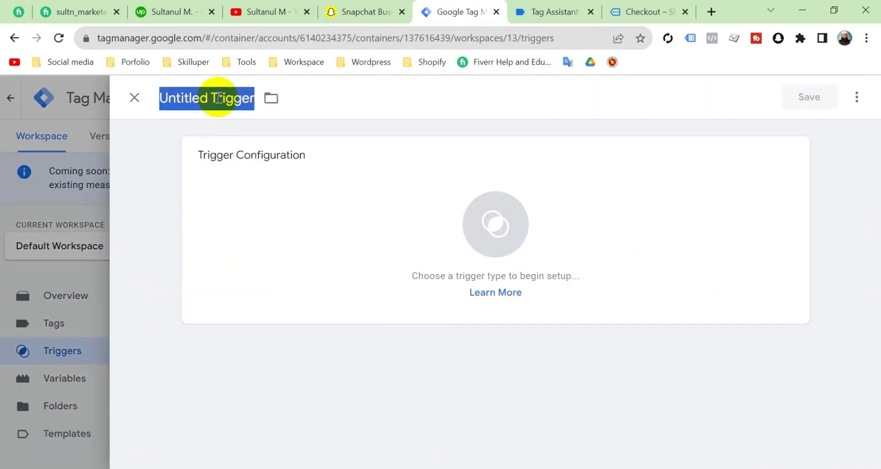
{"action": "type", "text": "SC - Purchase - Trigger"}
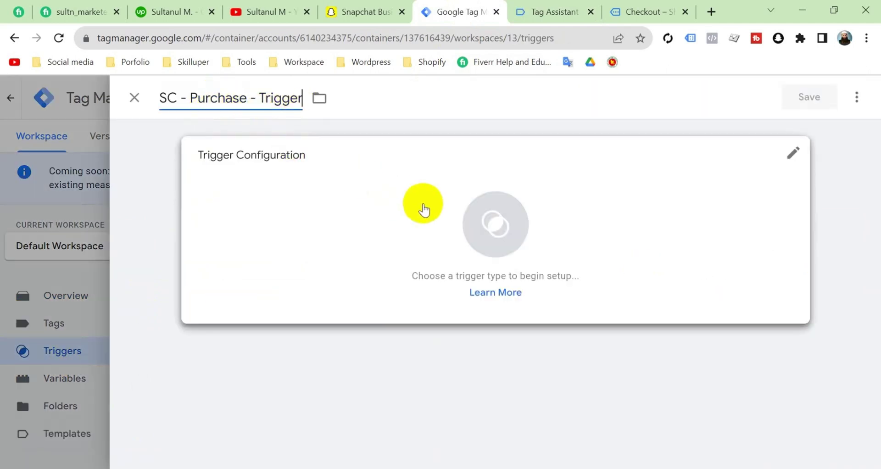
Set the purchase trigger's type to Custom Event
{"action": "left_click", "coordinate": [375, 227]}
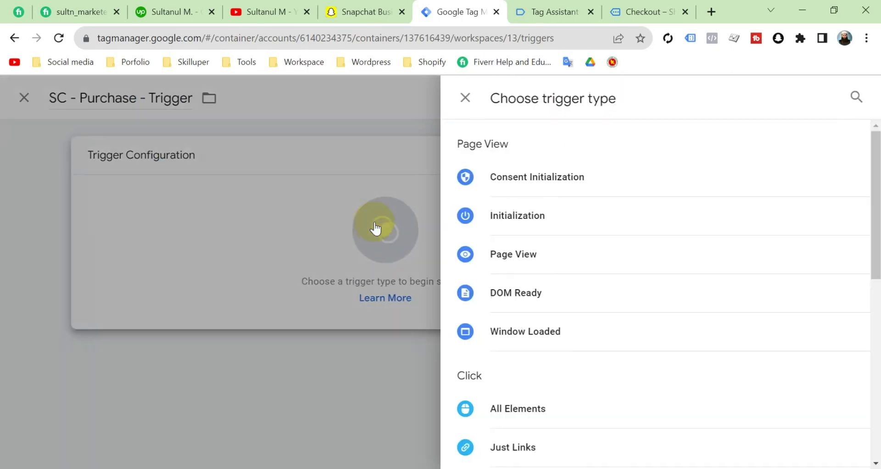
{"action": "scroll", "coordinate": [587, 326], "scroll_direction": "down", "scroll_amount": 8}
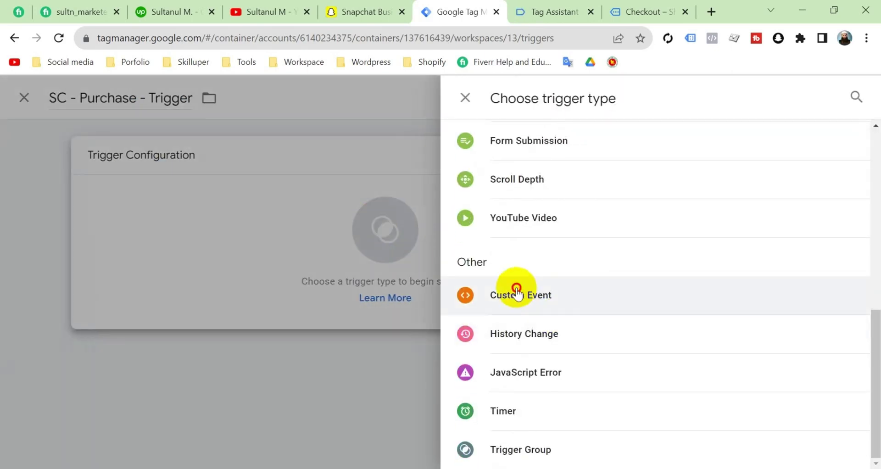
{"action": "left_click", "coordinate": [517, 294]}
Set the trigger's event name to "purchase", matching the event in Tag Assistant, and save the trigger
{"action": "left_click", "coordinate": [296, 288]}
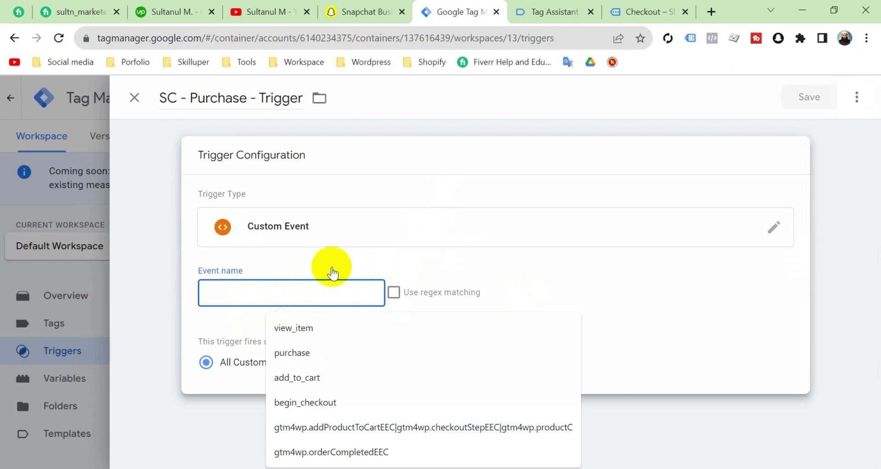
{"action": "left_click", "coordinate": [555, 12]}
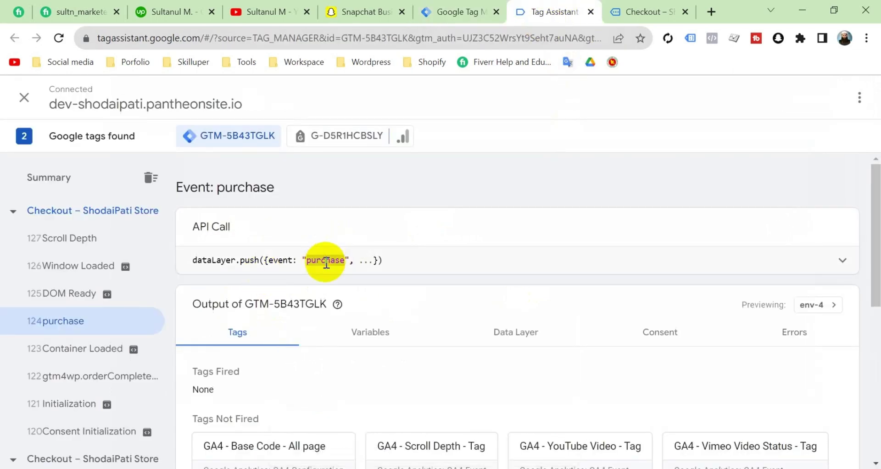
{"action": "left_click", "coordinate": [448, 19]}
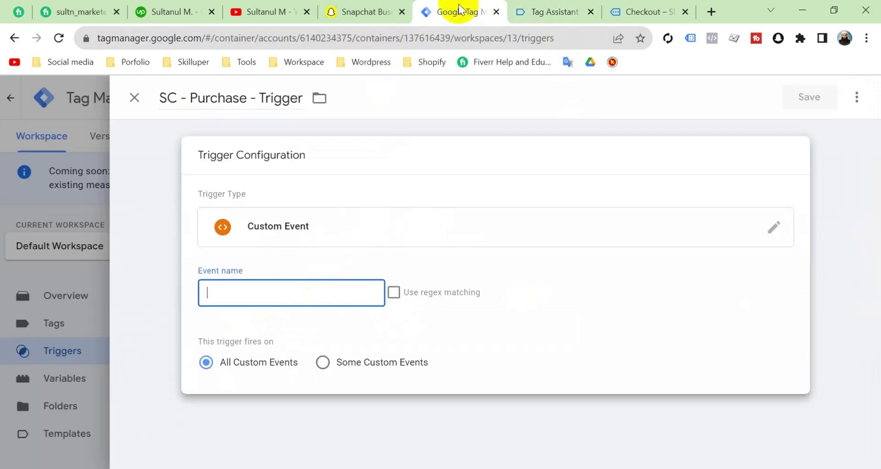
{"action": "type", "text": "purchase"}
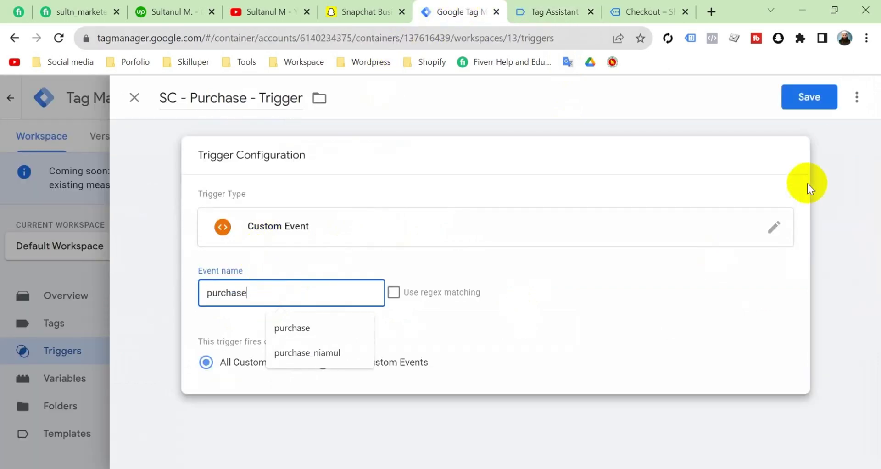
{"action": "left_click", "coordinate": [812, 97]}
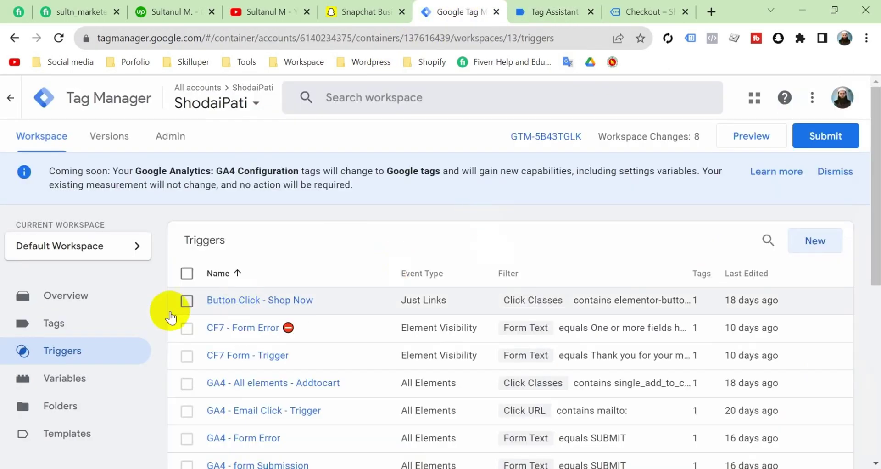
Create a new tag named "SC - Purchase - Tag" and open its choice of tag types
{"action": "left_click", "coordinate": [94, 322]}
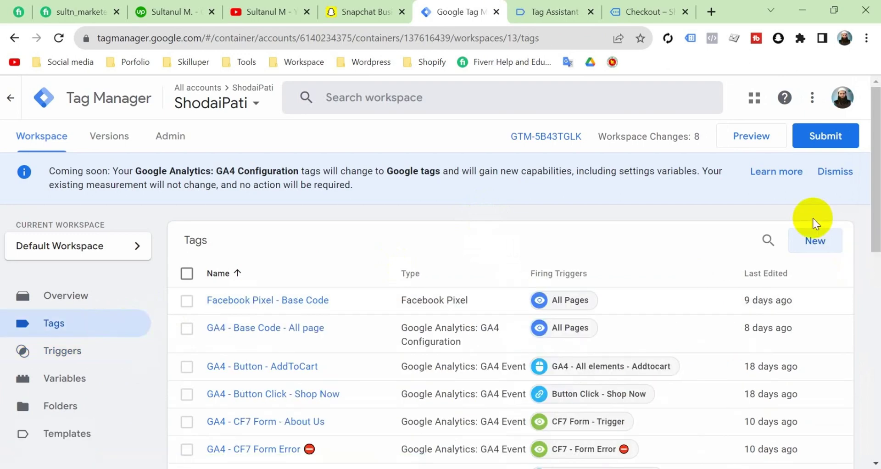
{"action": "left_click", "coordinate": [813, 240]}
{"action": "left_click", "coordinate": [191, 102]}
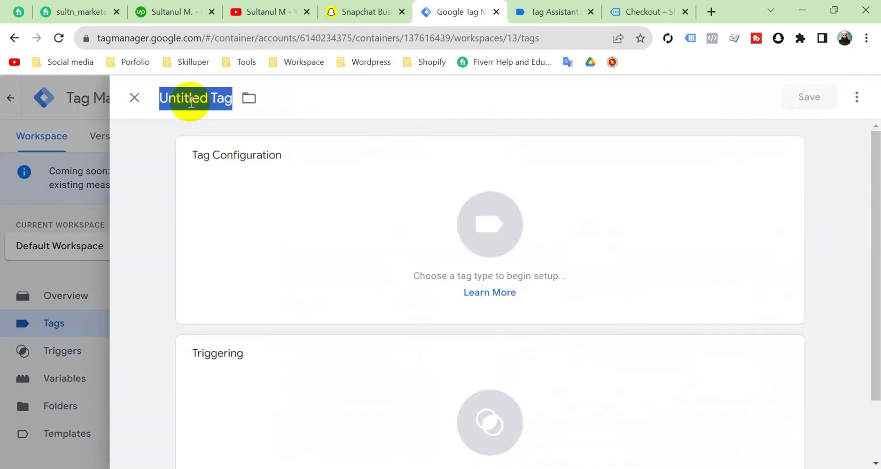
{"action": "type", "text": "SC - Purchase - Tag"}
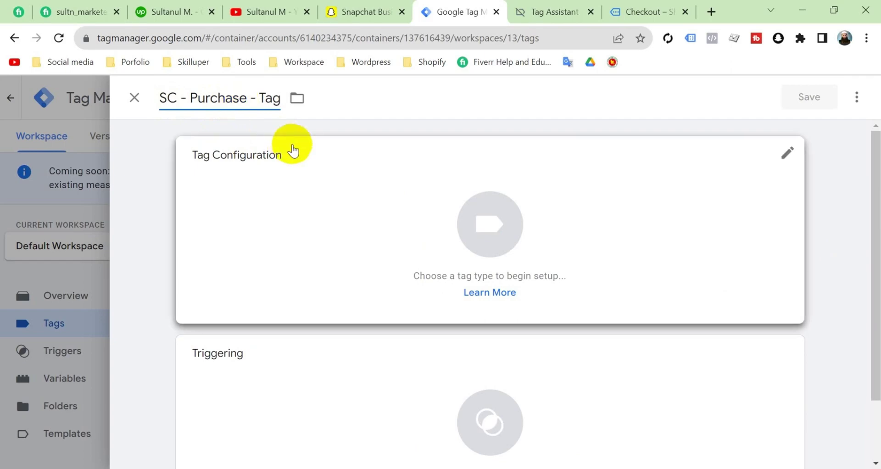
{"action": "left_click", "coordinate": [358, 200]}
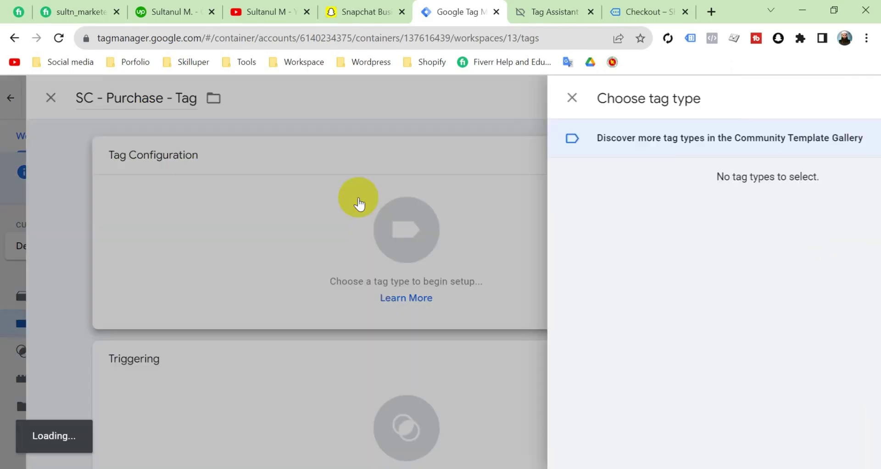
Choose Snap Pixel from the custom tag types for the purchase tag
{"action": "scroll", "coordinate": [610, 349], "scroll_direction": "down", "scroll_amount": 5}
{"action": "scroll", "coordinate": [598, 348], "scroll_direction": "down", "scroll_amount": 3}
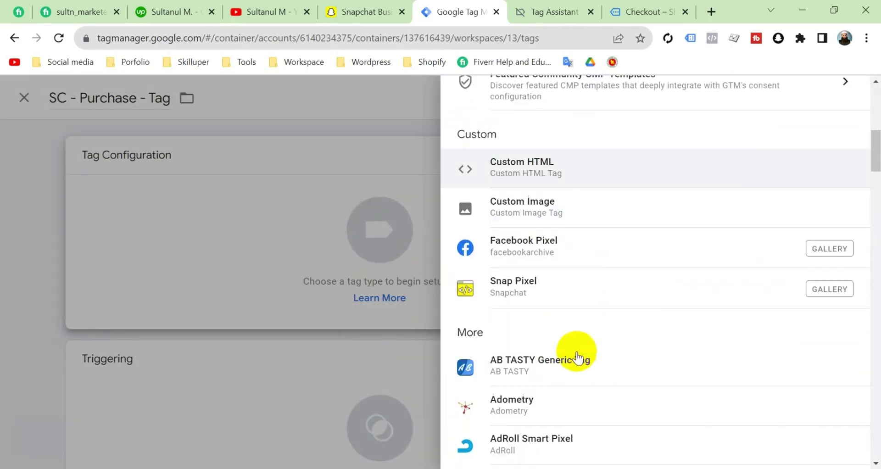
{"action": "left_click", "coordinate": [535, 290]}
Set the tag's Pixel ID to the variable {{SC - Pixel ID}} and its event type to Purchase
{"action": "left_click", "coordinate": [223, 252]}
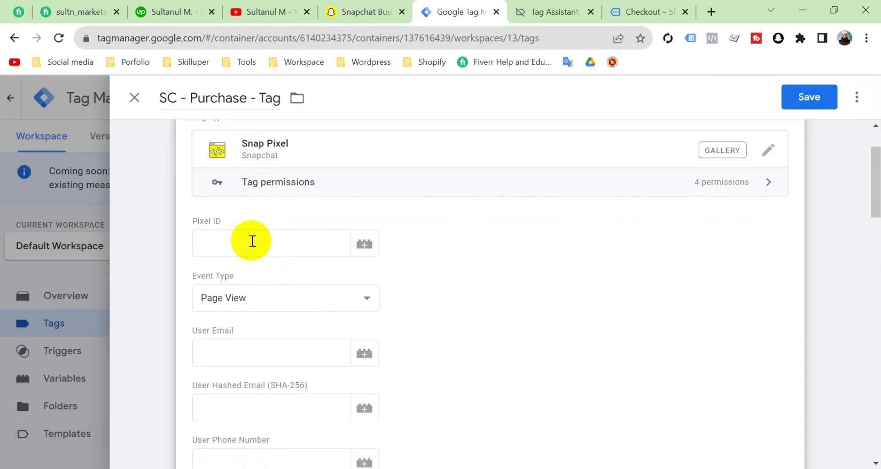
{"action": "left_click", "coordinate": [365, 245]}
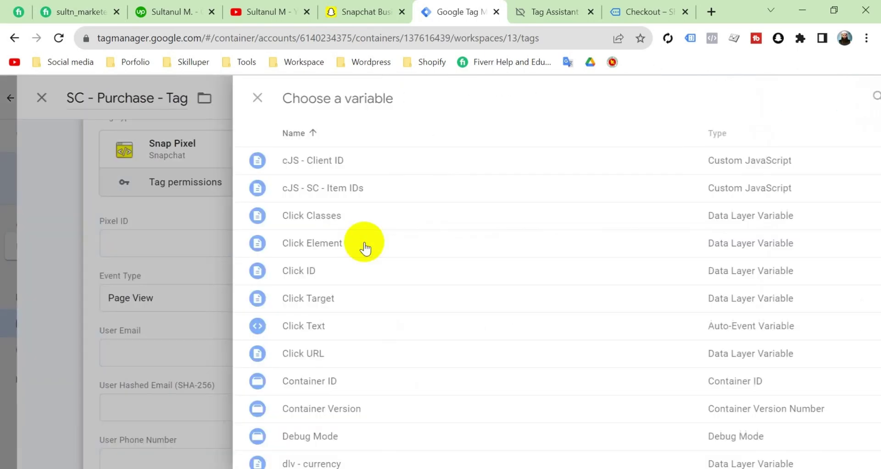
{"action": "scroll", "coordinate": [283, 302], "scroll_direction": "down", "scroll_amount": 8}
{"action": "left_click", "coordinate": [283, 302]}
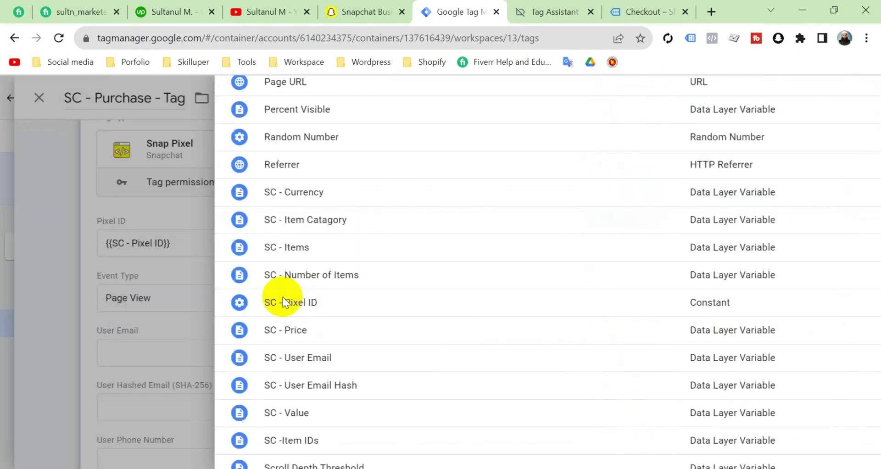
{"action": "left_click", "coordinate": [343, 299]}
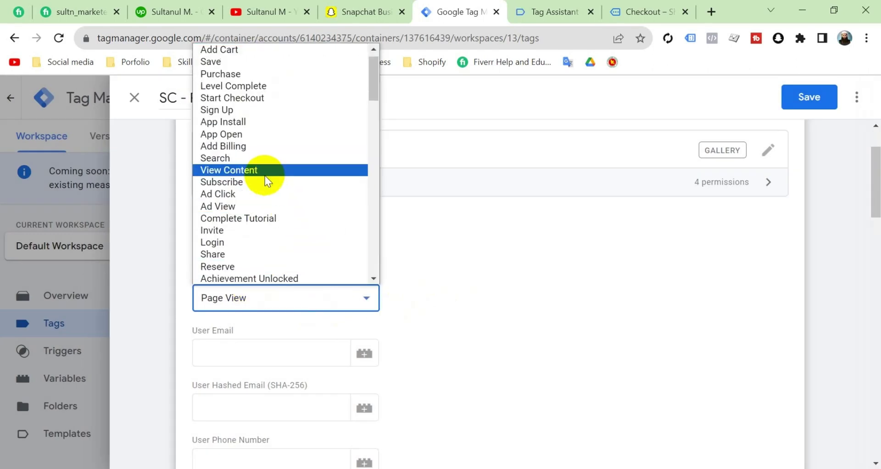
{"action": "left_click", "coordinate": [260, 74]}
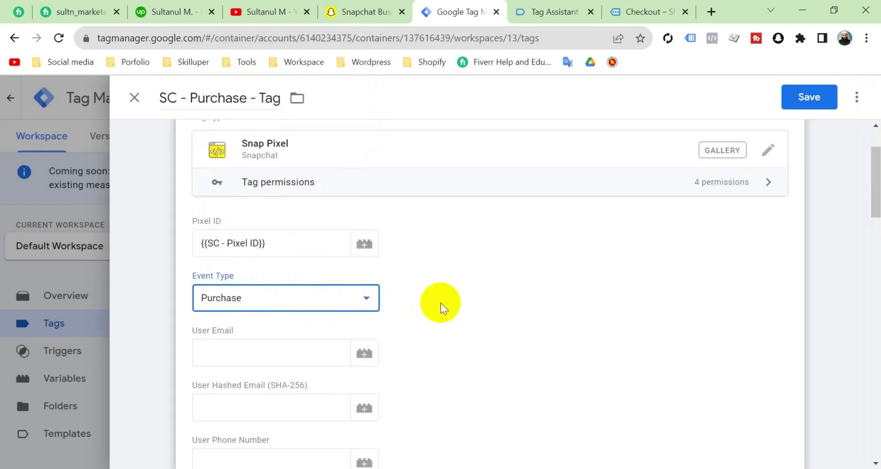
Fill User Email with the variable {{SC - User Email}} and User Hashed Email (SHA-256) with {{SC - User Email Hash}}
{"action": "scroll", "coordinate": [321, 298], "scroll_direction": "down", "scroll_amount": 1}
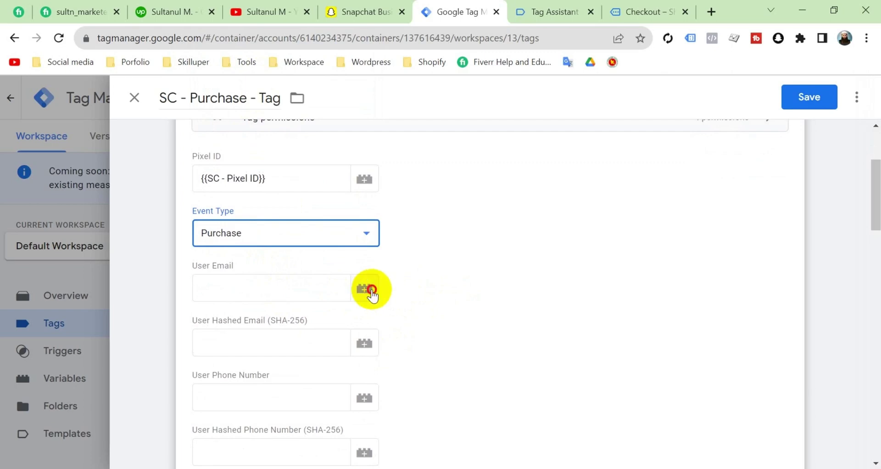
{"action": "left_click", "coordinate": [365, 289]}
{"action": "scroll", "coordinate": [440, 308], "scroll_direction": "down", "scroll_amount": 20}
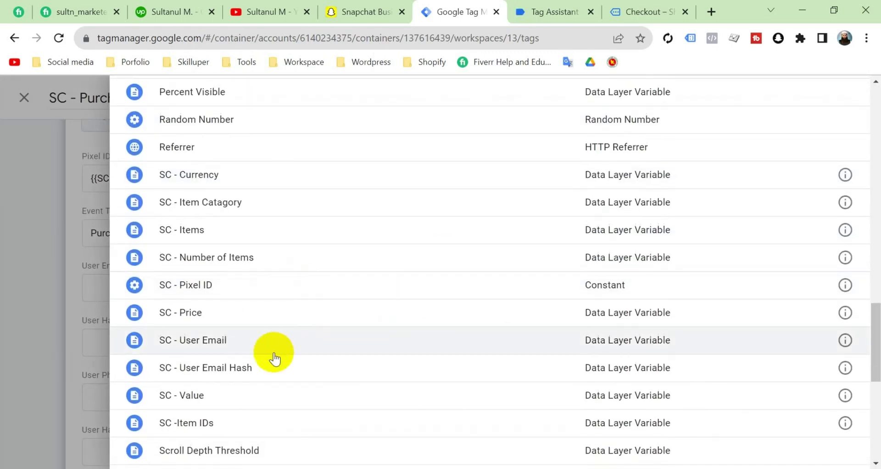
{"action": "left_click", "coordinate": [277, 349]}
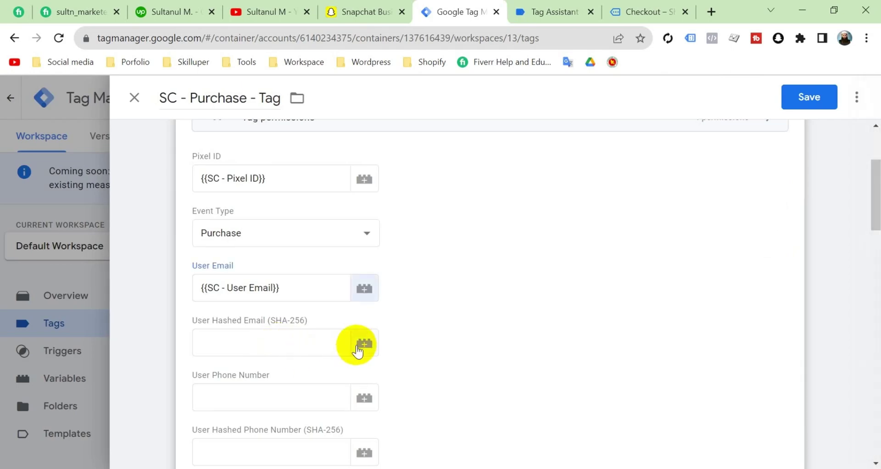
{"action": "left_click", "coordinate": [363, 343]}
{"action": "scroll", "coordinate": [374, 339], "scroll_direction": "down", "scroll_amount": 15}
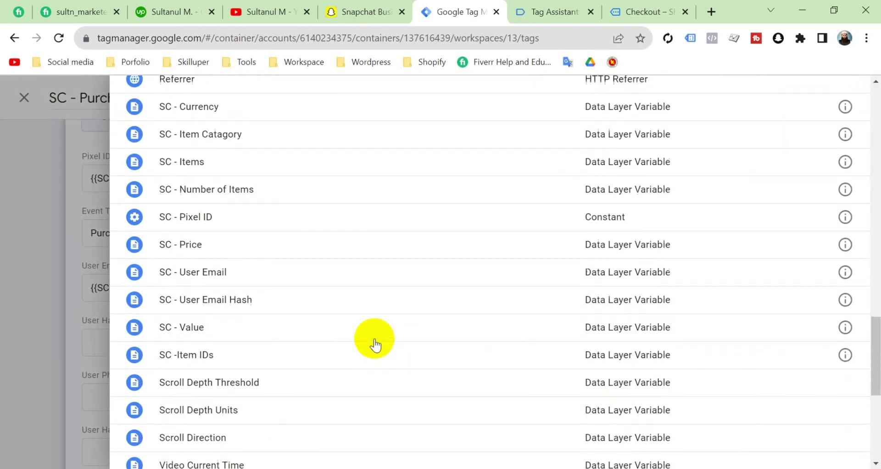
{"action": "left_click", "coordinate": [246, 296]}
For the User Phone Number field, create a new variable named "SC - Phone No" of type Data Layer Variable
{"action": "scroll", "coordinate": [353, 377], "scroll_direction": "down", "scroll_amount": 2}
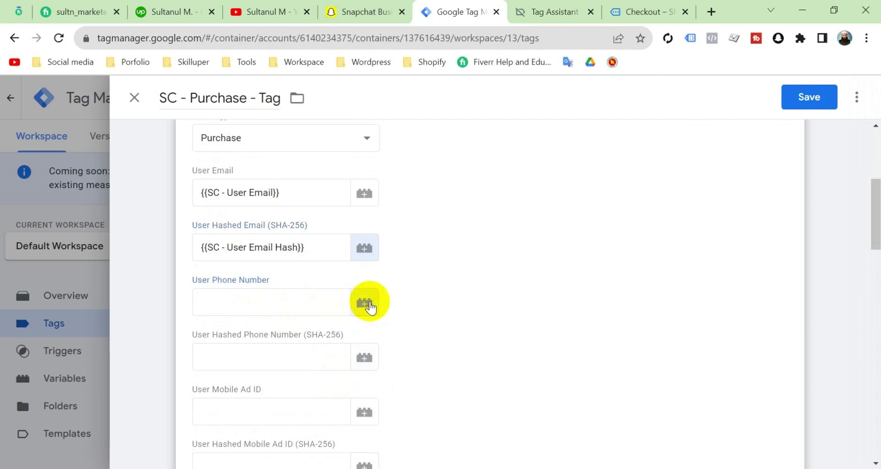
{"action": "left_click", "coordinate": [369, 304]}
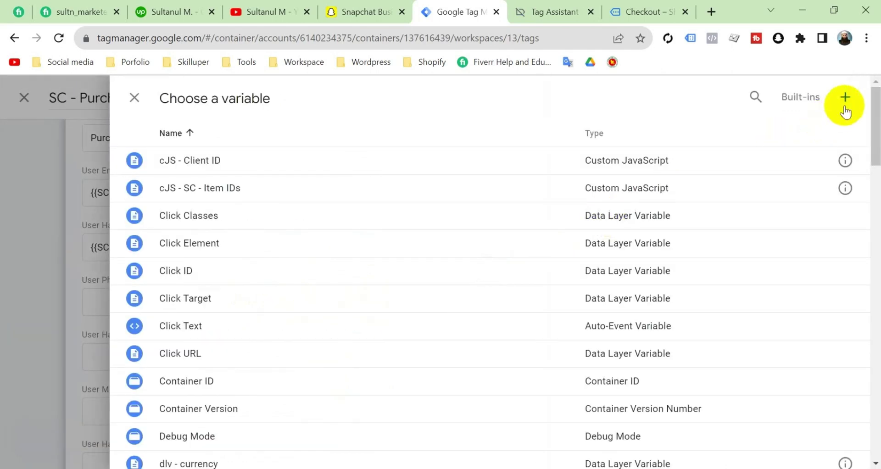
{"action": "left_click", "coordinate": [844, 110]}
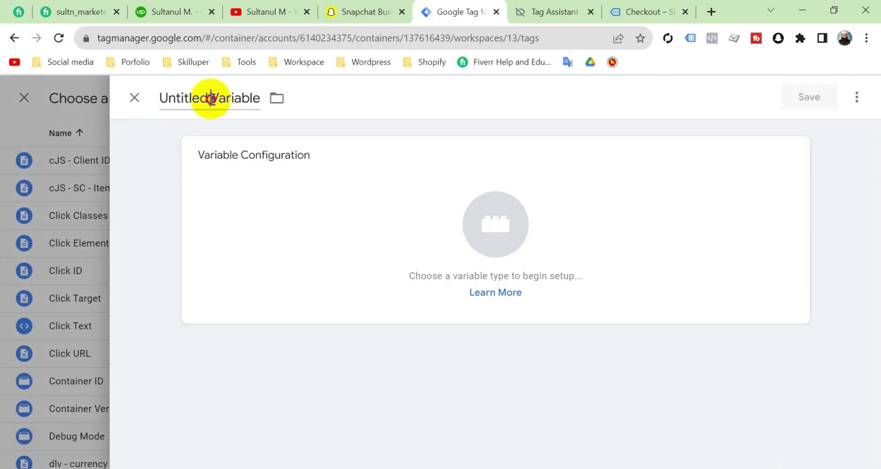
{"action": "left_click", "coordinate": [211, 98]}
{"action": "type", "text": "SC - Phone No"}
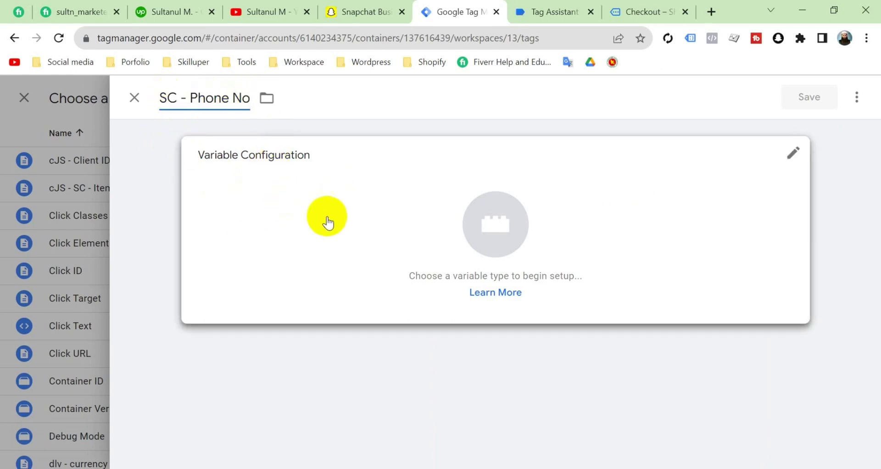
{"action": "left_click", "coordinate": [371, 229]}
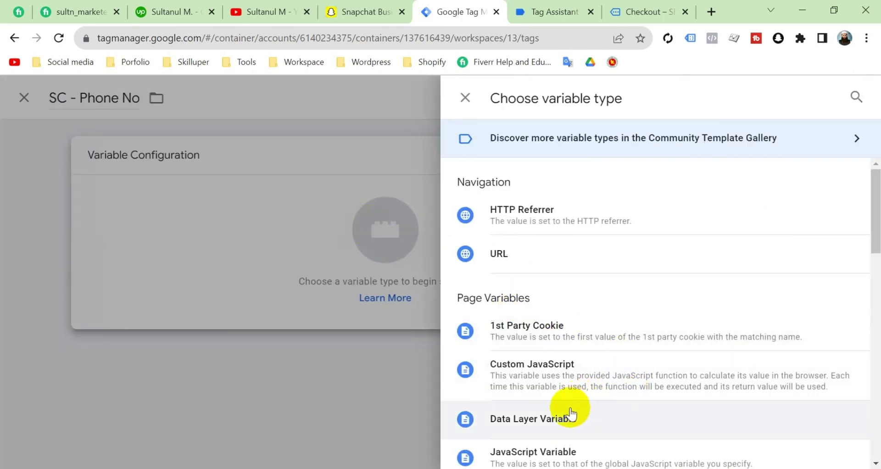
{"action": "left_click", "coordinate": [570, 415]}
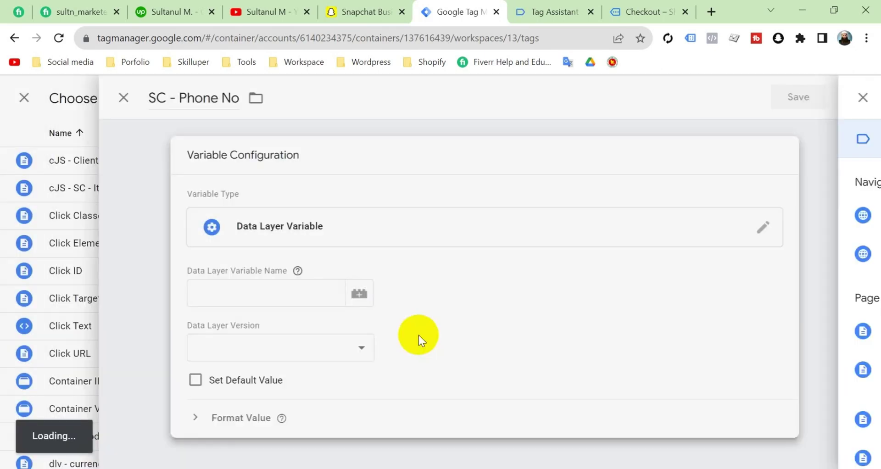
Switch to Tag Assistant and find the customer's billing phone entry in the purchase event's data layer
{"action": "left_click", "coordinate": [553, 12]}
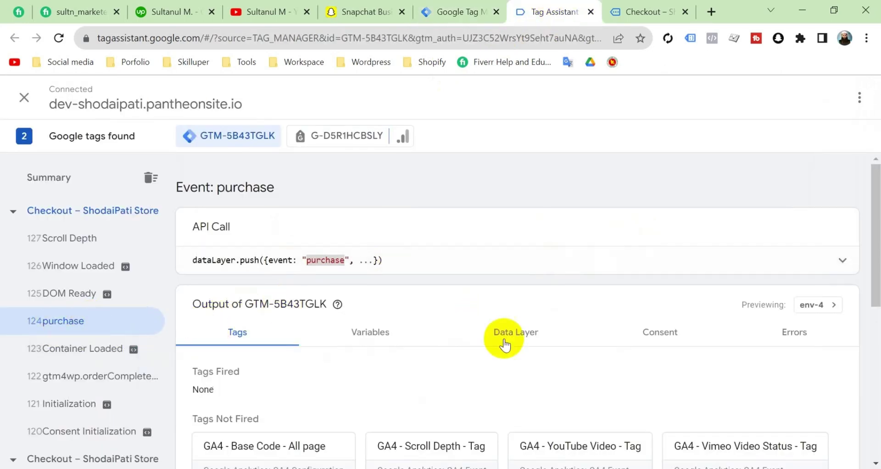
{"action": "left_click", "coordinate": [530, 331]}
{"action": "scroll", "coordinate": [424, 393], "scroll_direction": "down", "scroll_amount": 2}
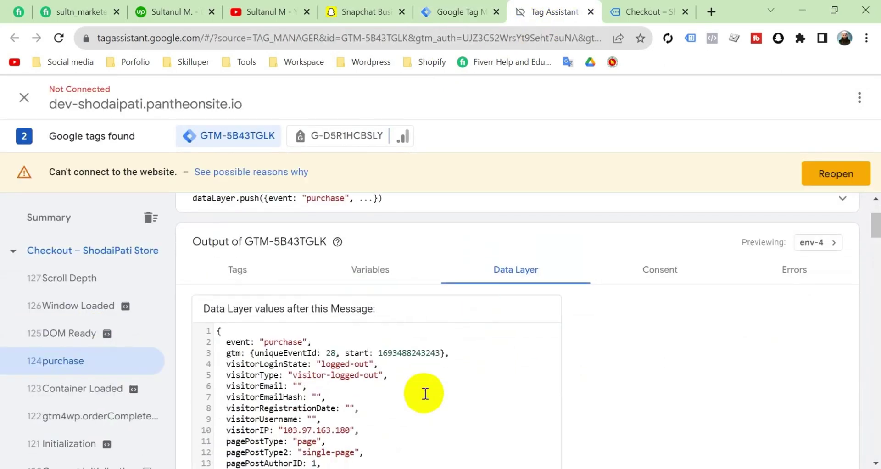
{"action": "scroll", "coordinate": [425, 393], "scroll_direction": "down", "scroll_amount": 10}
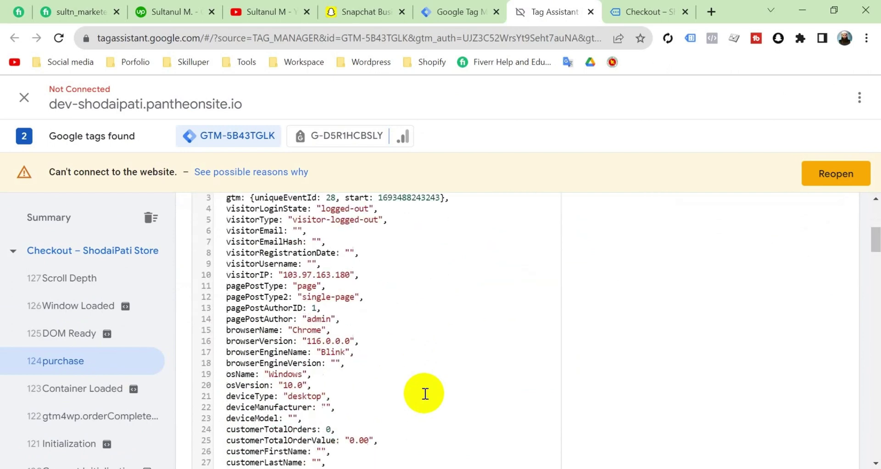
{"action": "scroll", "coordinate": [385, 376], "scroll_direction": "down", "scroll_amount": 5}
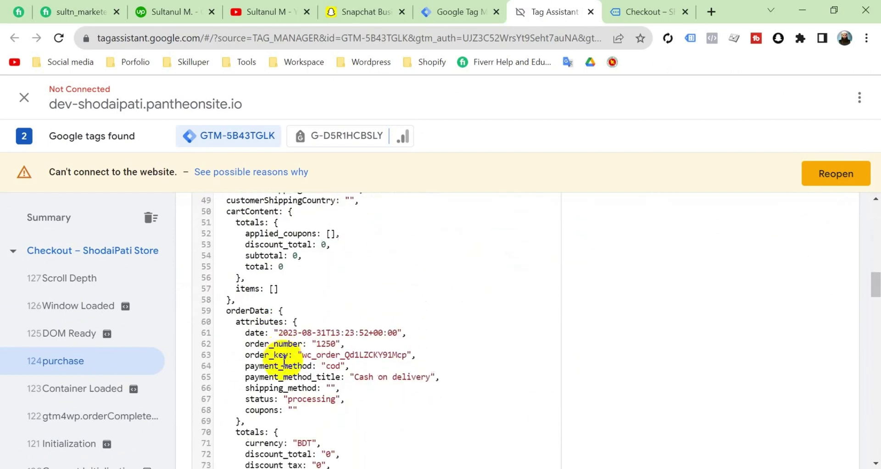
{"action": "scroll", "coordinate": [304, 384], "scroll_direction": "down", "scroll_amount": 7}
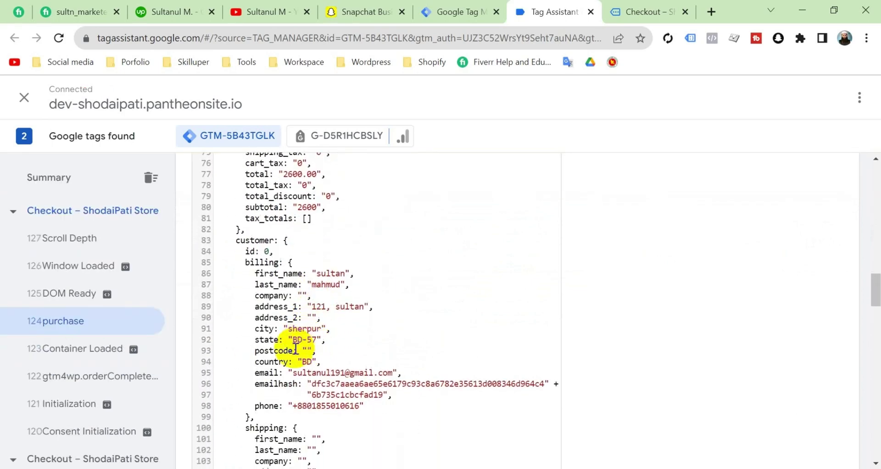
{"action": "scroll", "coordinate": [276, 349], "scroll_direction": "down", "scroll_amount": 2}
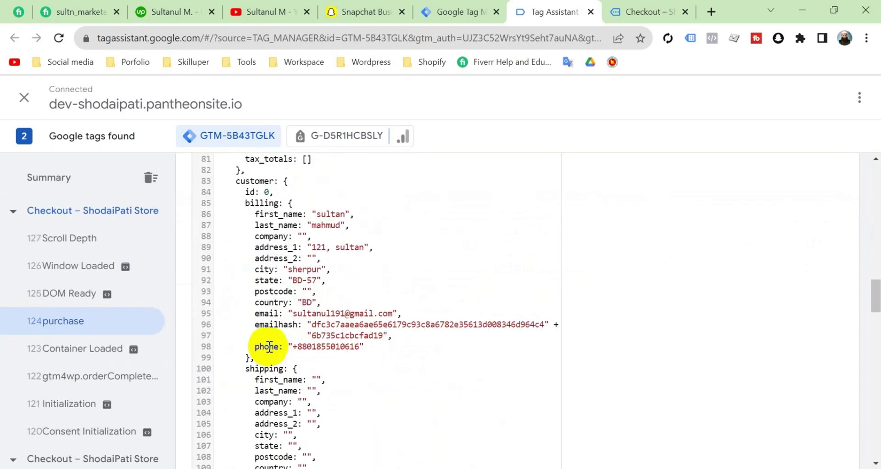
{"action": "left_click", "coordinate": [269, 346]}
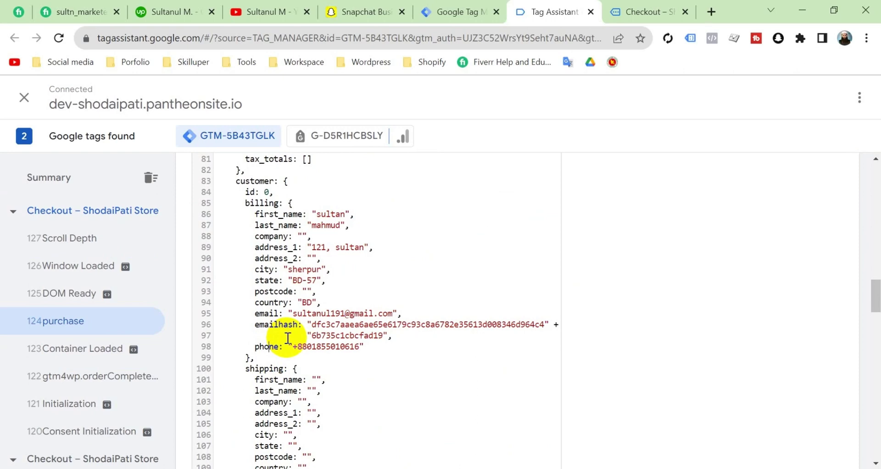
Copy the key names orderData, customer, billing and phone one by one from the purchase event's data layer
{"action": "scroll", "coordinate": [282, 340], "scroll_direction": "up", "scroll_amount": 7}
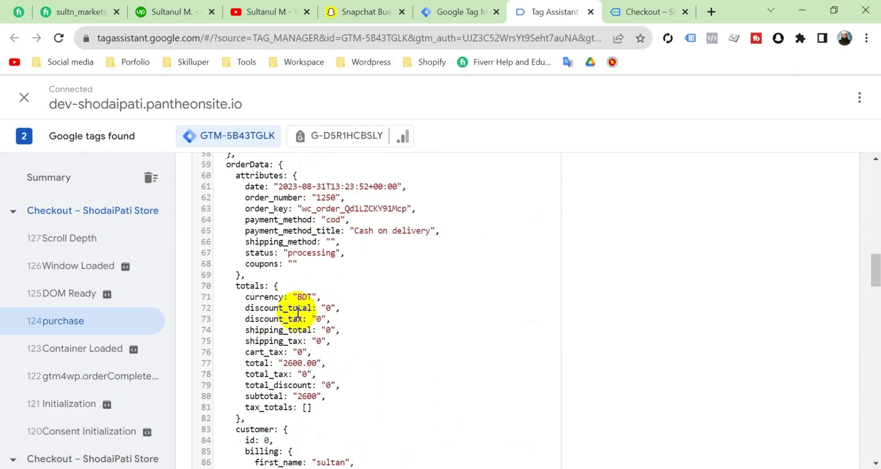
{"action": "scroll", "coordinate": [298, 312], "scroll_direction": "up", "scroll_amount": 3}
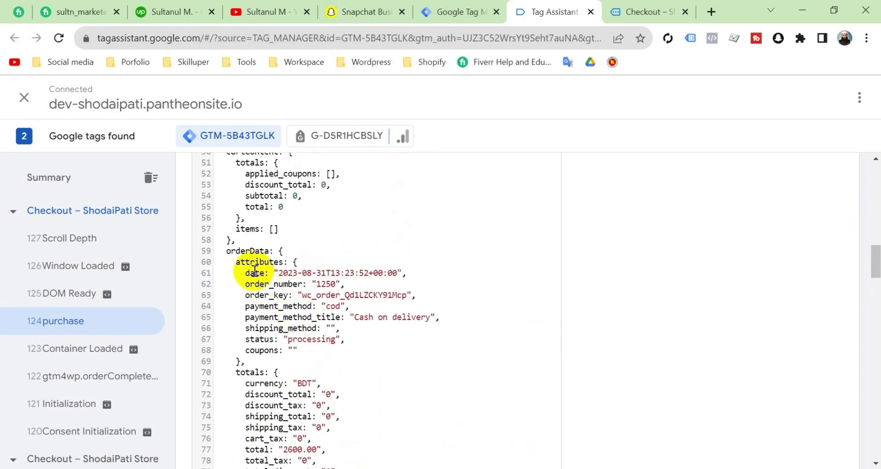
{"action": "scroll", "coordinate": [253, 275], "scroll_direction": "down", "scroll_amount": 7}
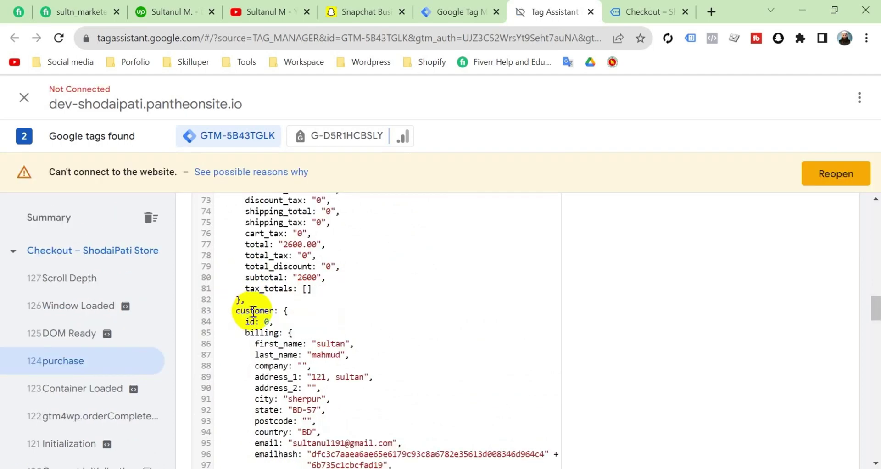
{"action": "scroll", "coordinate": [260, 303], "scroll_direction": "down", "scroll_amount": 1}
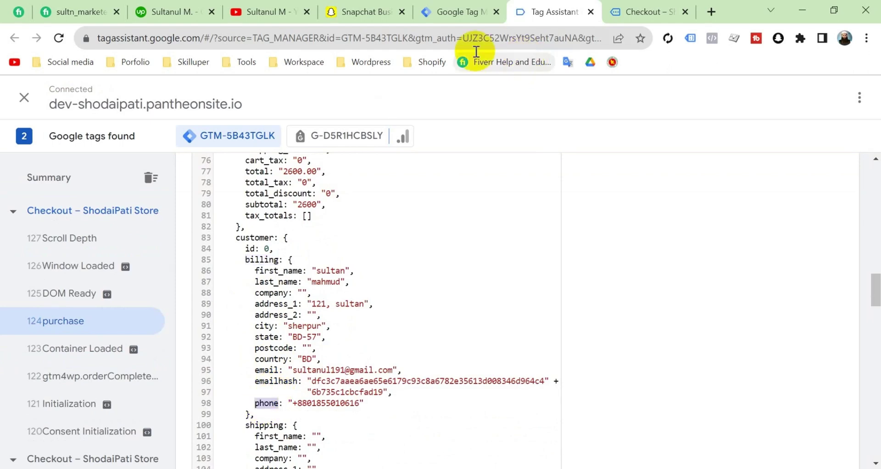
Switch to Google Tag Manager, set the phone variable's Data Layer Variable Name to orderData.customer.billing.phone from the copied keys, and save it
{"action": "left_click", "coordinate": [467, 18]}
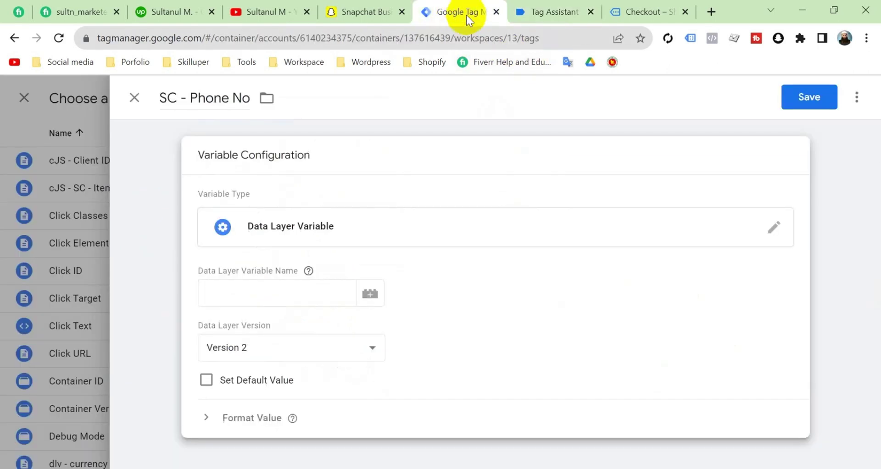
{"action": "left_click", "coordinate": [213, 298]}
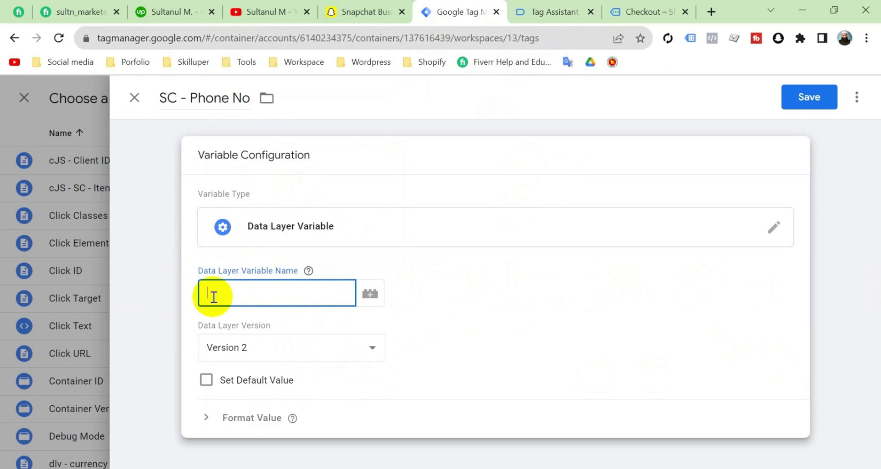
{"action": "key", "text": "super+v"}
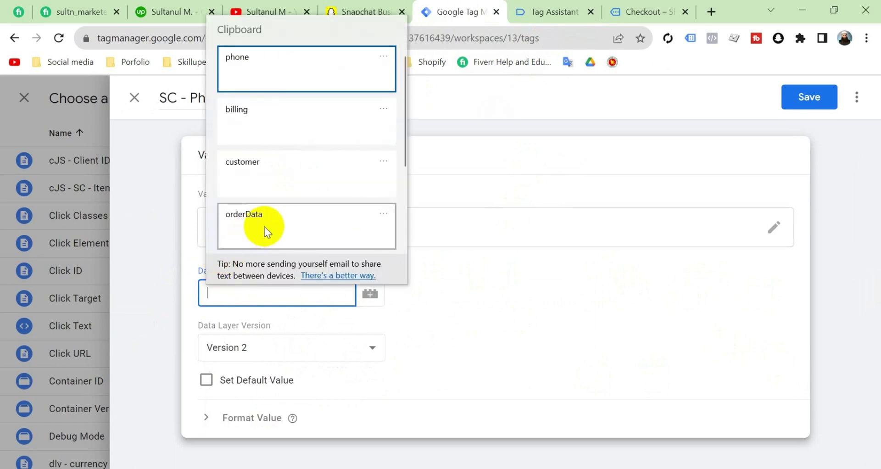
{"action": "left_click", "coordinate": [264, 227]}
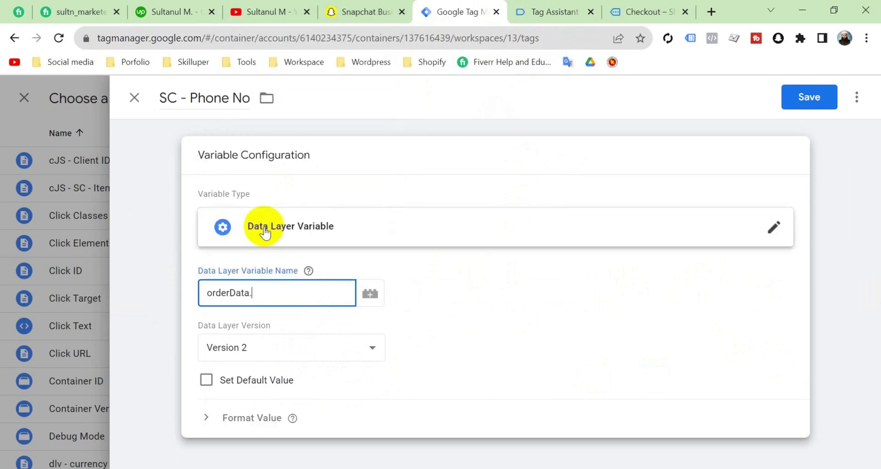
{"action": "key", "text": "super+v"}
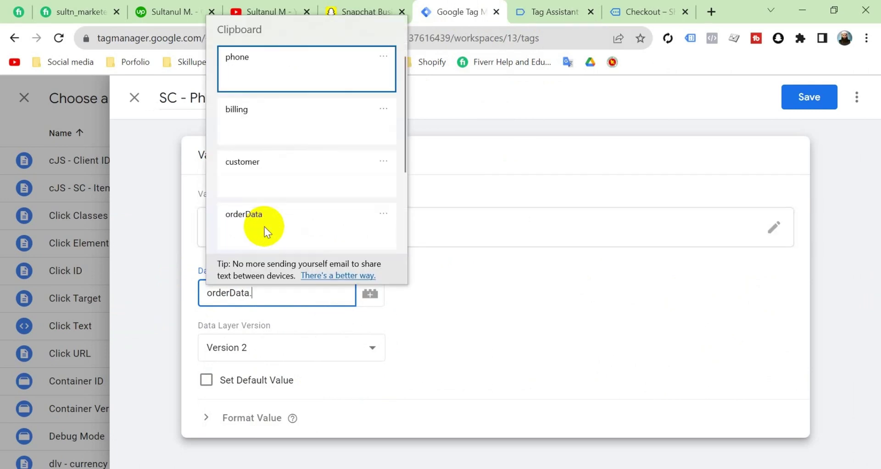
{"action": "left_click", "coordinate": [267, 170]}
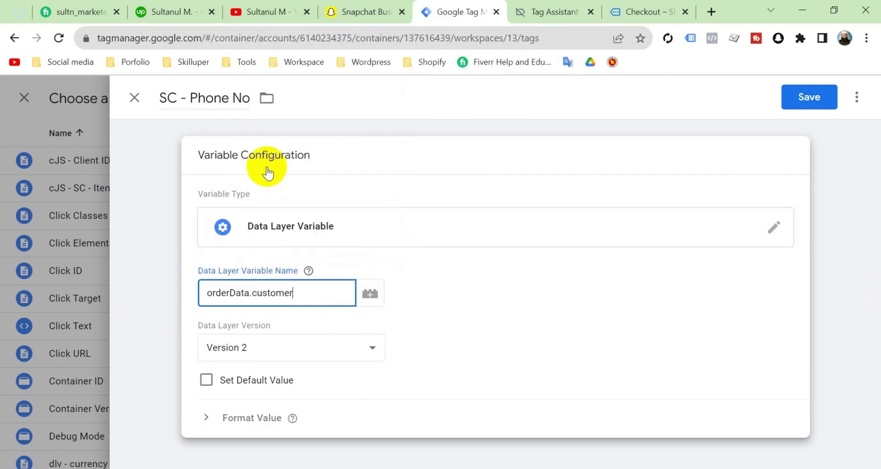
{"action": "type", "text": "."}
{"action": "key", "text": "super+v"}
{"action": "left_click", "coordinate": [379, 127]}
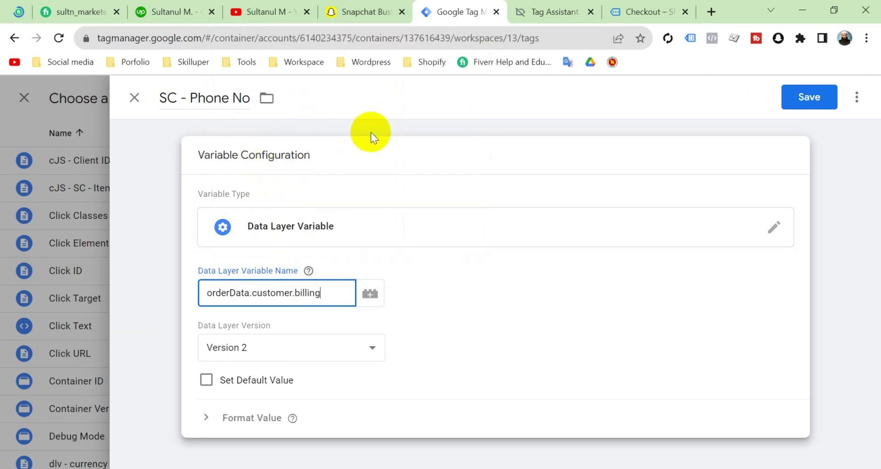
{"action": "type", "text": "."}
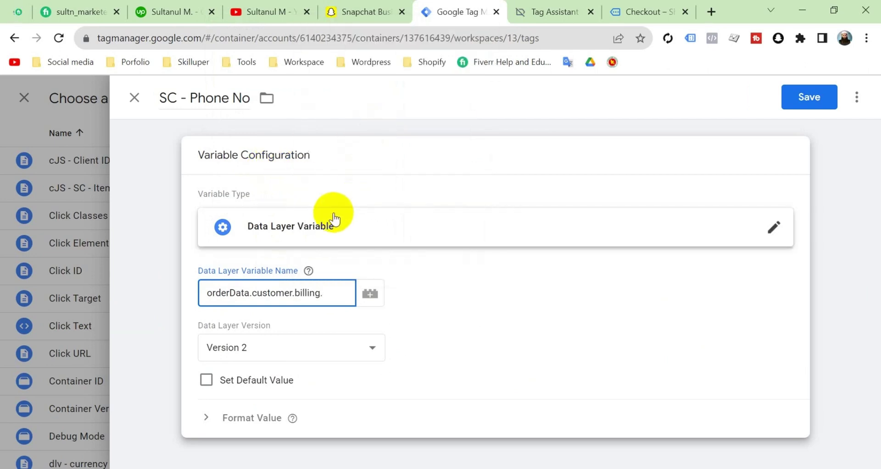
{"action": "key", "text": "super+v"}
{"action": "left_click", "coordinate": [382, 63]}
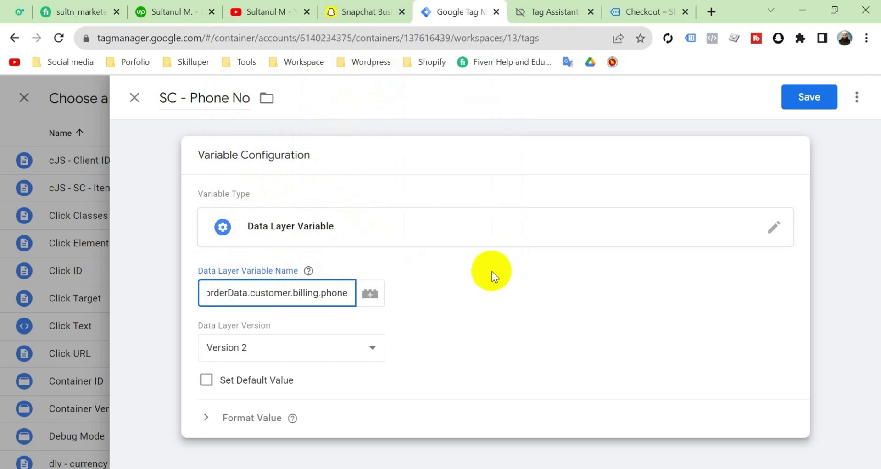
{"action": "left_click", "coordinate": [821, 98]}
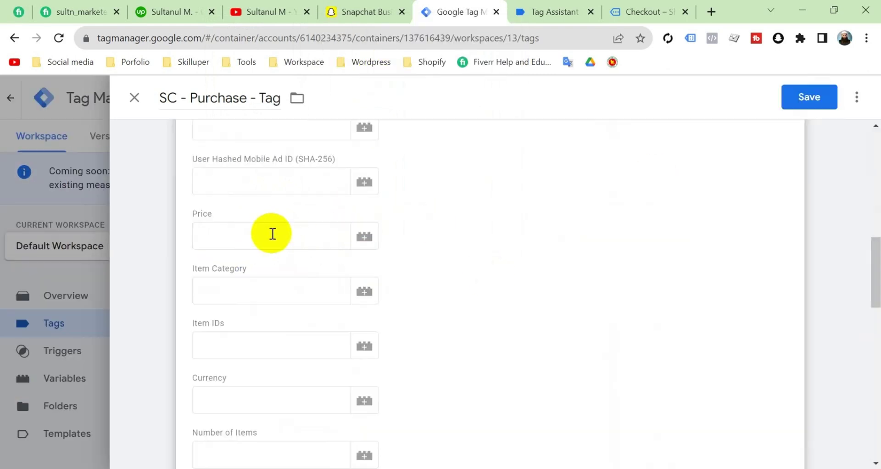
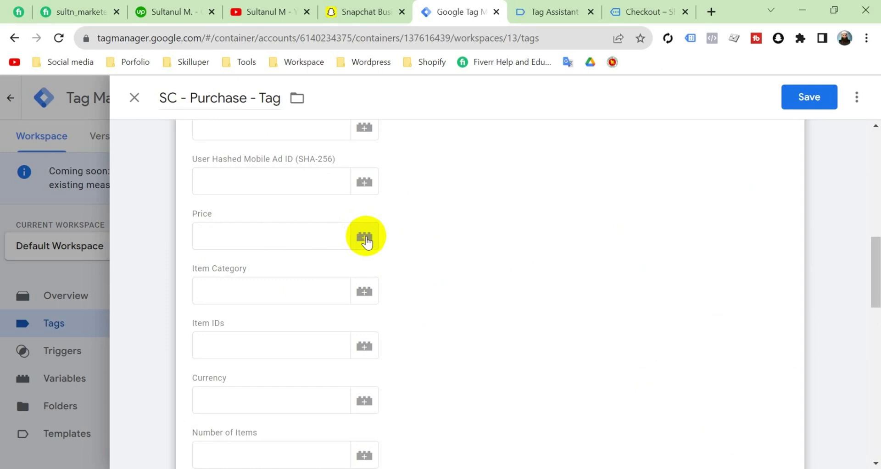
Fill the Price field of the purchase tag with the variable {{SC - Value}}
{"action": "left_click", "coordinate": [365, 237]}
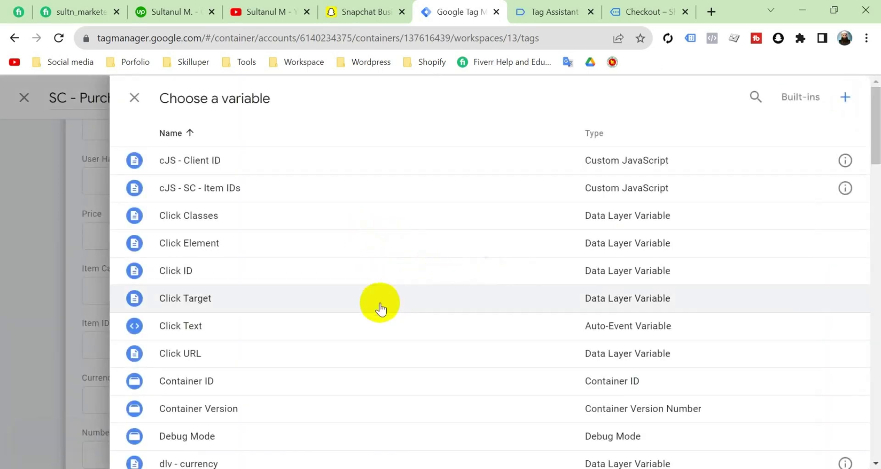
{"action": "scroll", "coordinate": [381, 306], "scroll_direction": "down", "scroll_amount": 20}
{"action": "scroll", "coordinate": [380, 307], "scroll_direction": "down", "scroll_amount": 2}
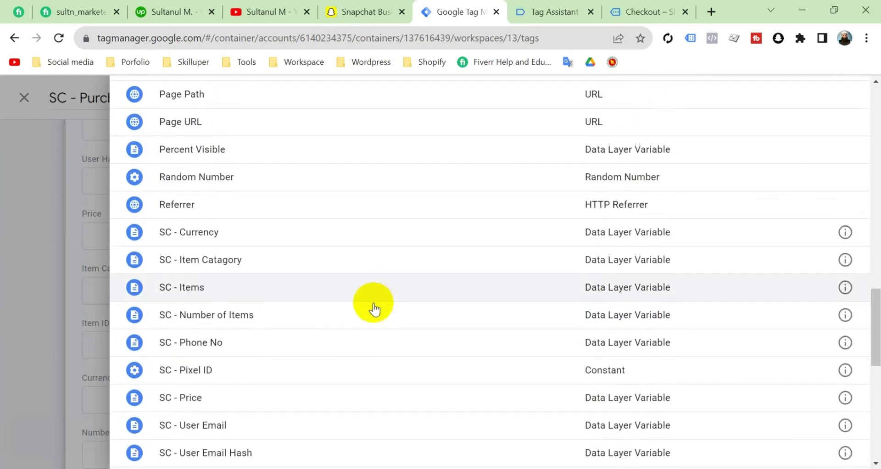
{"action": "scroll", "coordinate": [244, 386], "scroll_direction": "down", "scroll_amount": 2}
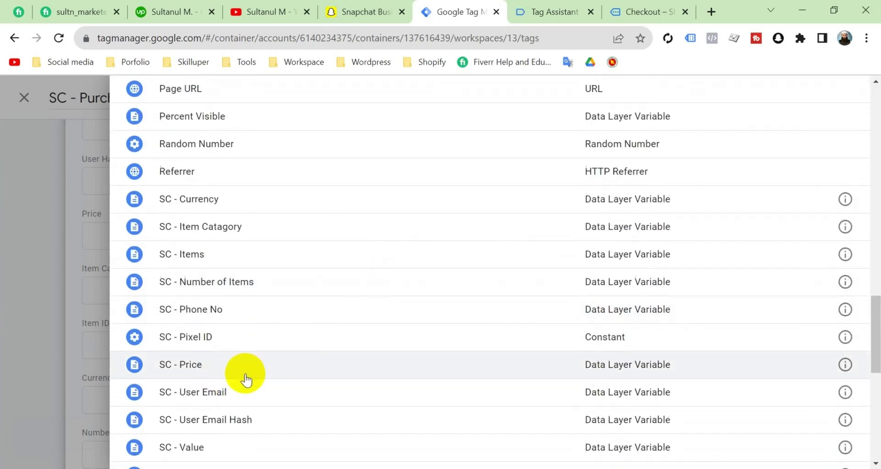
{"action": "left_click", "coordinate": [232, 385]}
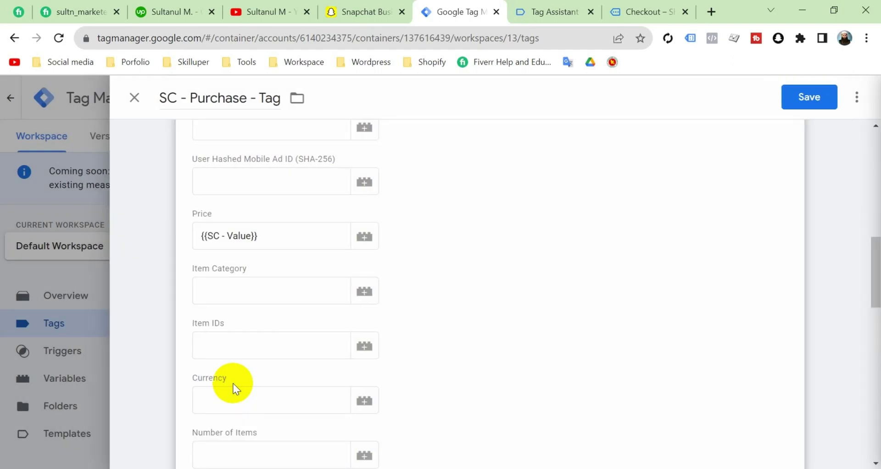
Fill Item Category with the variable {{SC - Item Catagory}} and Item IDs with {{cJS - SC - Item IDs}}
{"action": "left_click", "coordinate": [373, 294]}
{"action": "scroll", "coordinate": [384, 345], "scroll_direction": "down", "scroll_amount": 10}
{"action": "scroll", "coordinate": [384, 347], "scroll_direction": "down", "scroll_amount": 7}
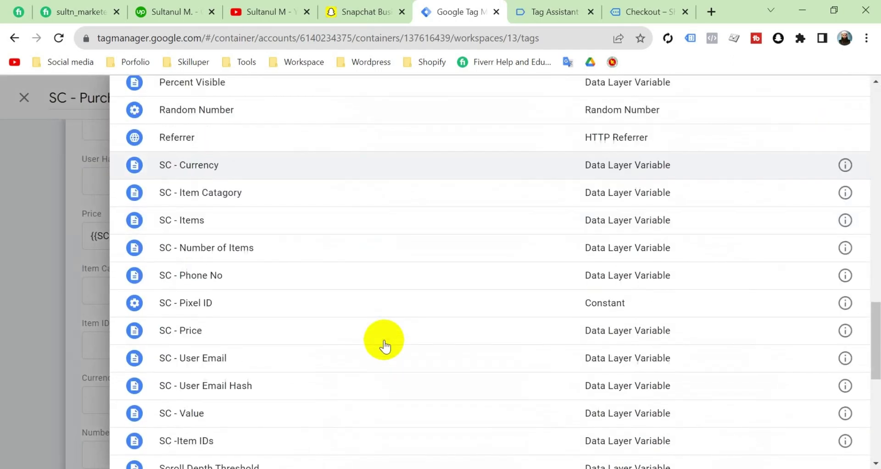
{"action": "scroll", "coordinate": [374, 338], "scroll_direction": "up", "scroll_amount": 1}
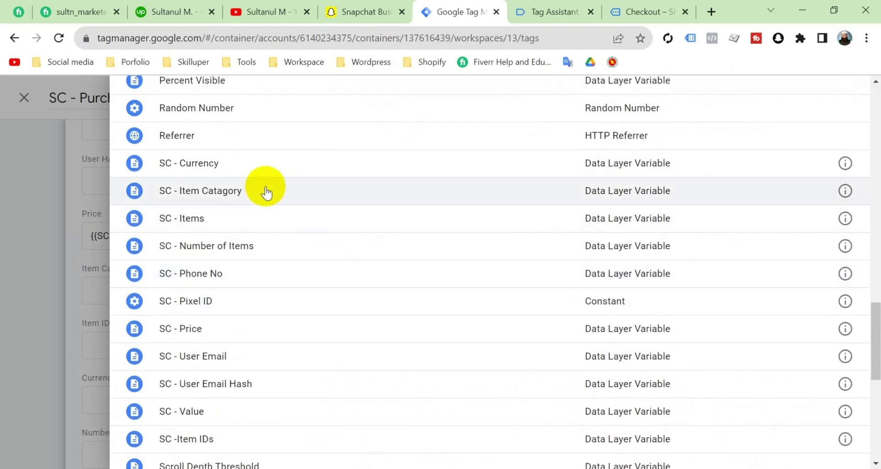
{"action": "left_click", "coordinate": [265, 190]}
{"action": "left_click", "coordinate": [374, 347]}
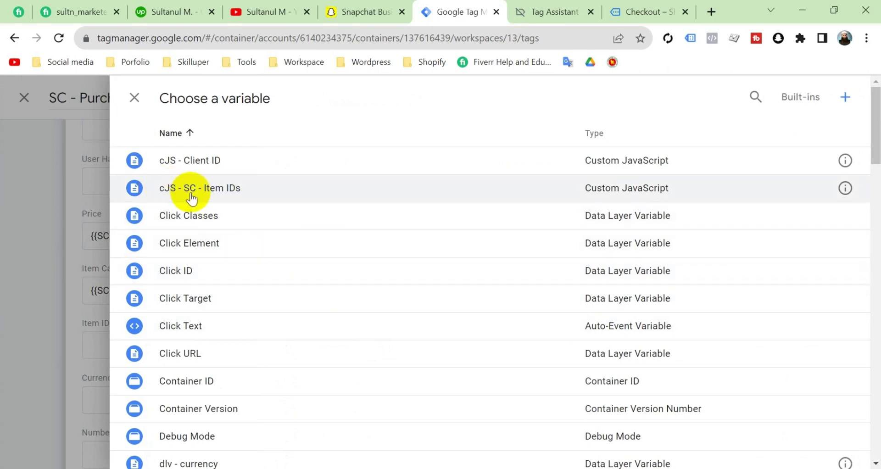
{"action": "left_click", "coordinate": [215, 190]}
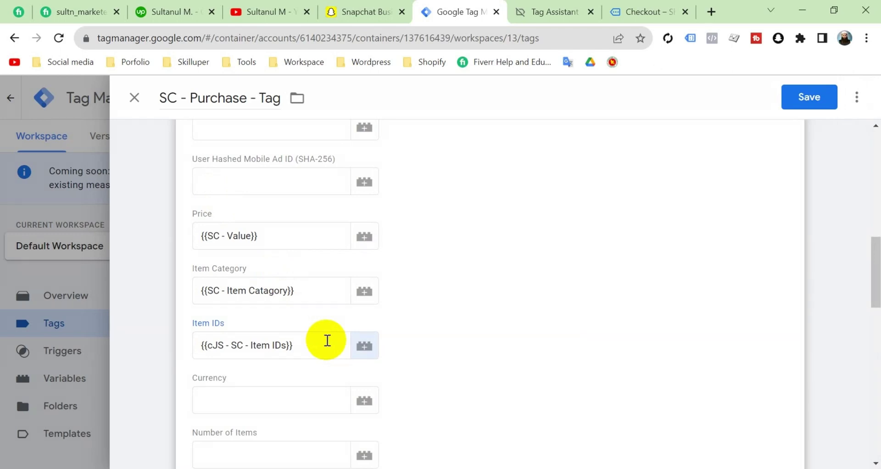
Fill Currency with the variable {{SC - Currency}} and Number of Items with {{SC - Number of Items}}
{"action": "scroll", "coordinate": [361, 363], "scroll_direction": "down", "scroll_amount": 2}
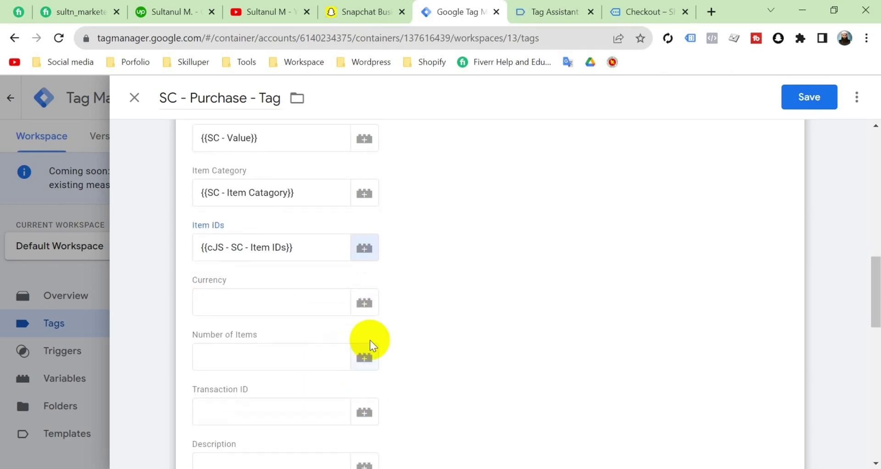
{"action": "left_click", "coordinate": [364, 300]}
{"action": "left_click", "coordinate": [251, 203]}
{"action": "scroll", "coordinate": [354, 354], "scroll_direction": "down", "scroll_amount": 1}
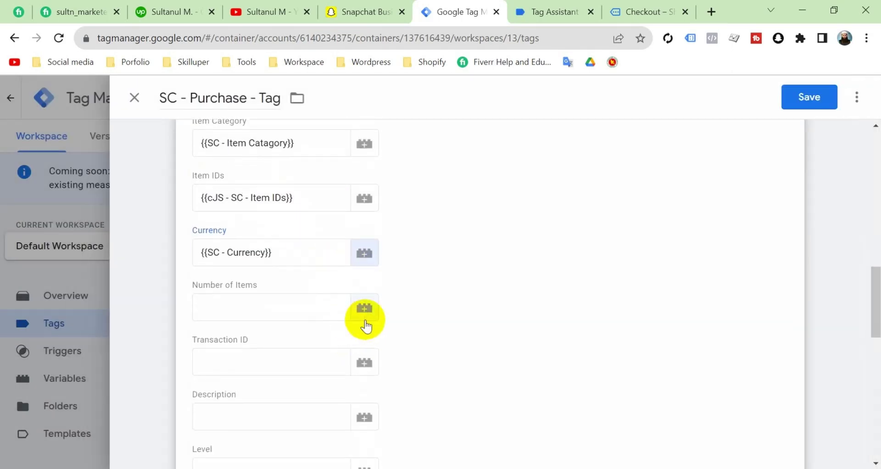
{"action": "left_click", "coordinate": [364, 308]}
{"action": "left_click", "coordinate": [275, 287]}
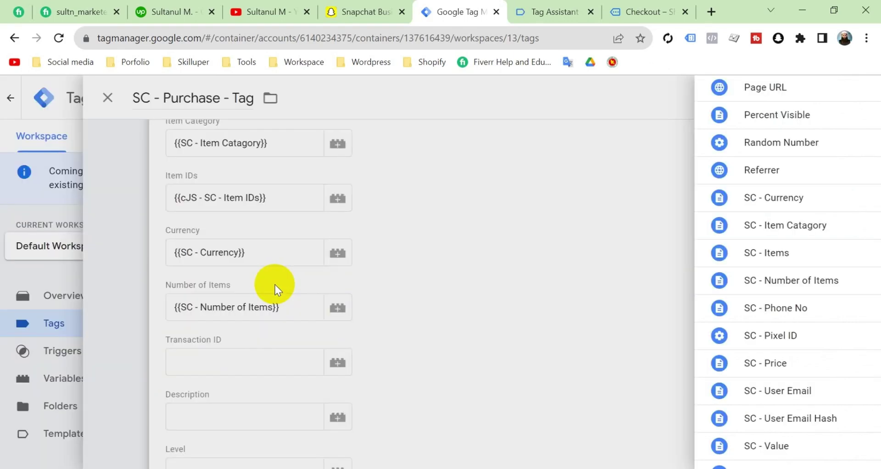
For the Transaction ID field, create a new variable named "SC - Transection ID" of type Data Layer Variable
{"action": "scroll", "coordinate": [305, 318], "scroll_direction": "down", "scroll_amount": 1}
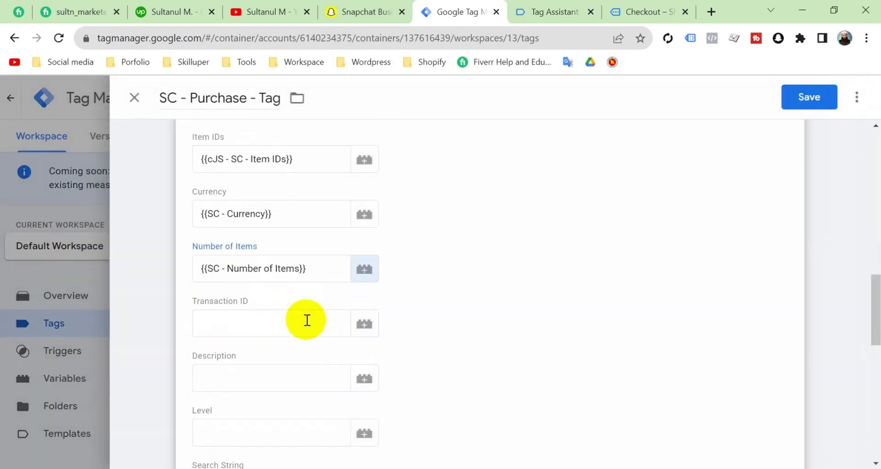
{"action": "left_click", "coordinate": [364, 325]}
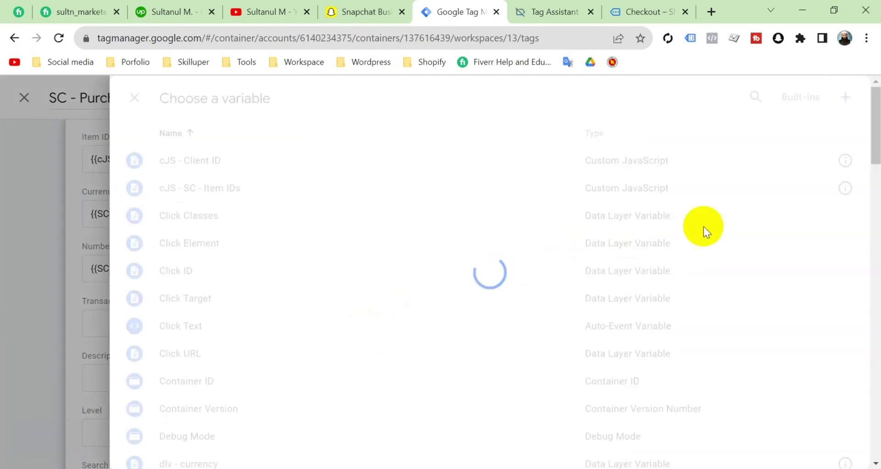
{"action": "left_click", "coordinate": [845, 97]}
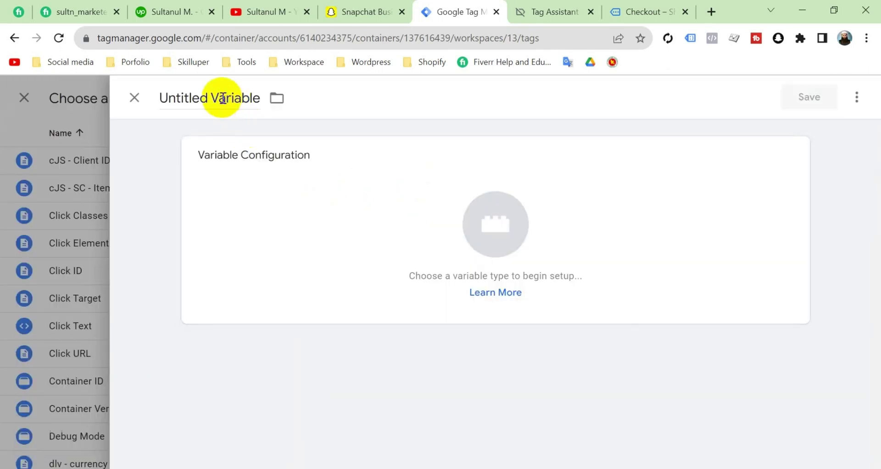
{"action": "left_click", "coordinate": [222, 100]}
{"action": "type", "text": "SC - Transection ID"}
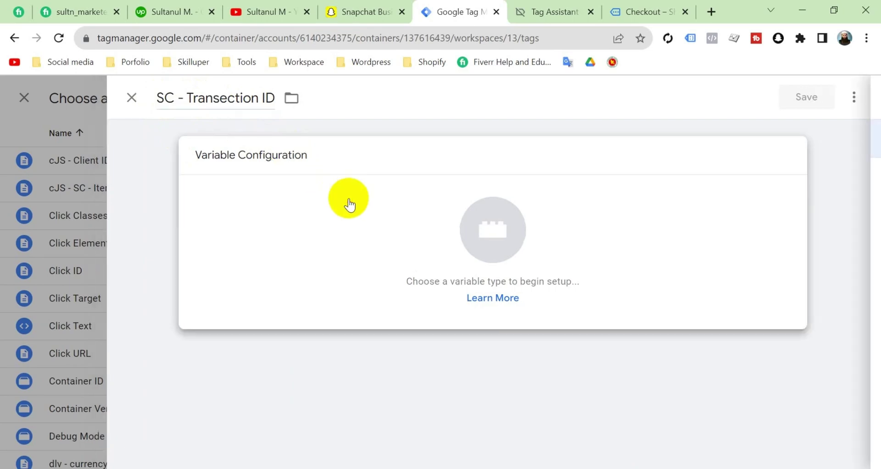
{"action": "left_click", "coordinate": [348, 200]}
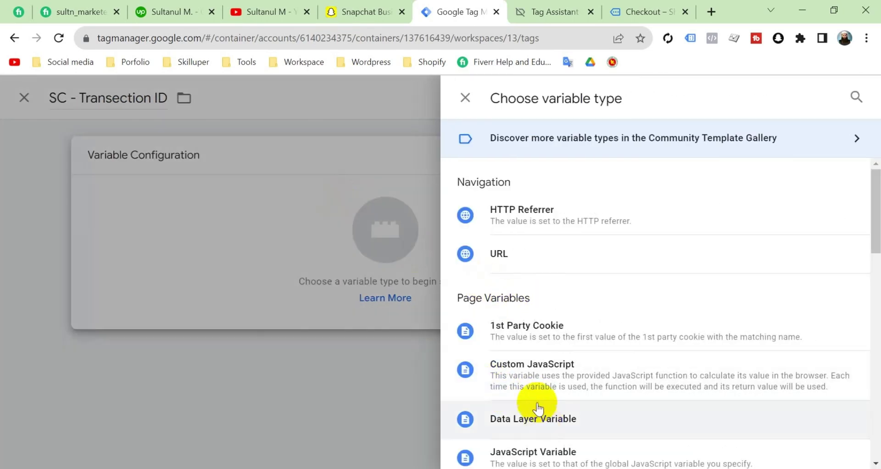
{"action": "left_click", "coordinate": [543, 418]}
Switch to Tag Assistant and copy the key names ecommerce and transaction_id from the purchase event's data layer
{"action": "left_click", "coordinate": [542, 14]}
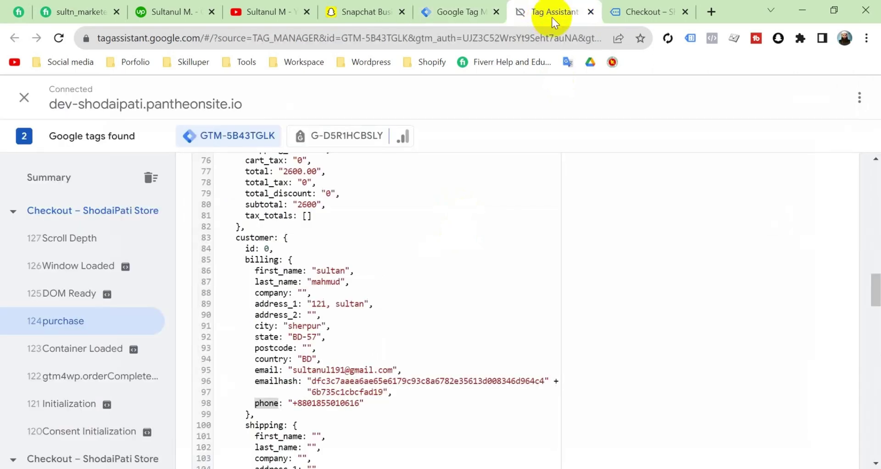
{"action": "scroll", "coordinate": [343, 318], "scroll_direction": "down", "scroll_amount": 15}
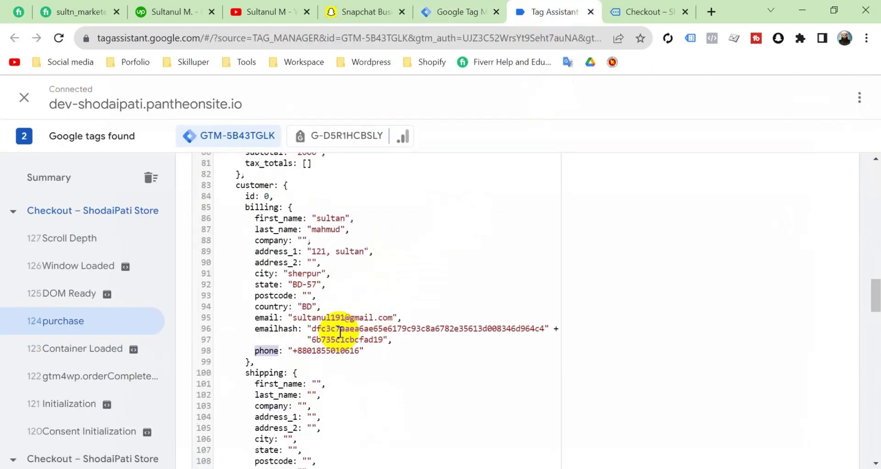
{"action": "scroll", "coordinate": [340, 331], "scroll_direction": "down", "scroll_amount": 12}
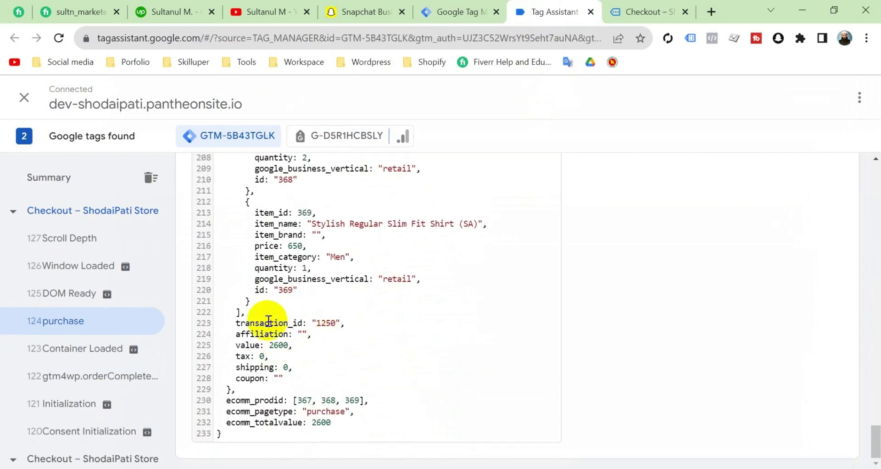
{"action": "scroll", "coordinate": [367, 308], "scroll_direction": "up", "scroll_amount": 15}
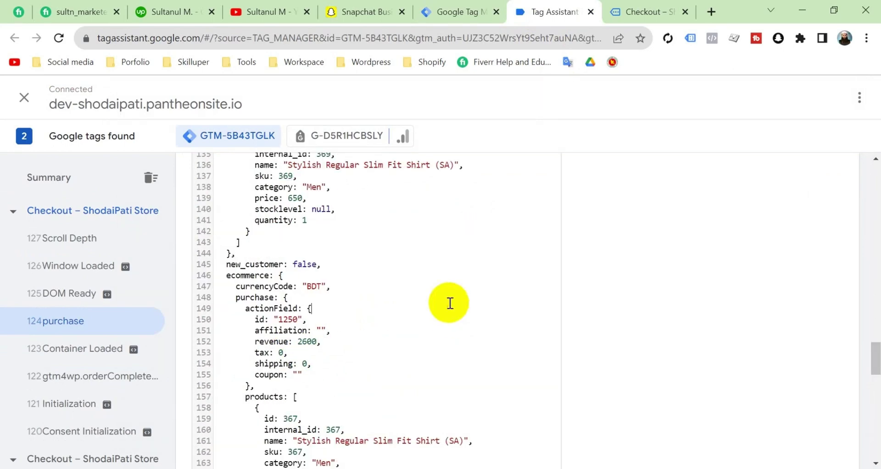
{"action": "double_click", "coordinate": [249, 275]}
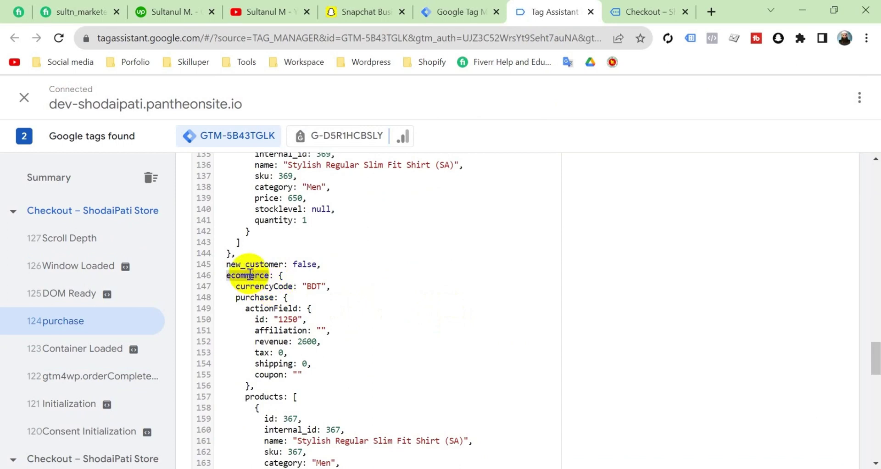
{"action": "scroll", "coordinate": [302, 307], "scroll_direction": "down", "scroll_amount": 15}
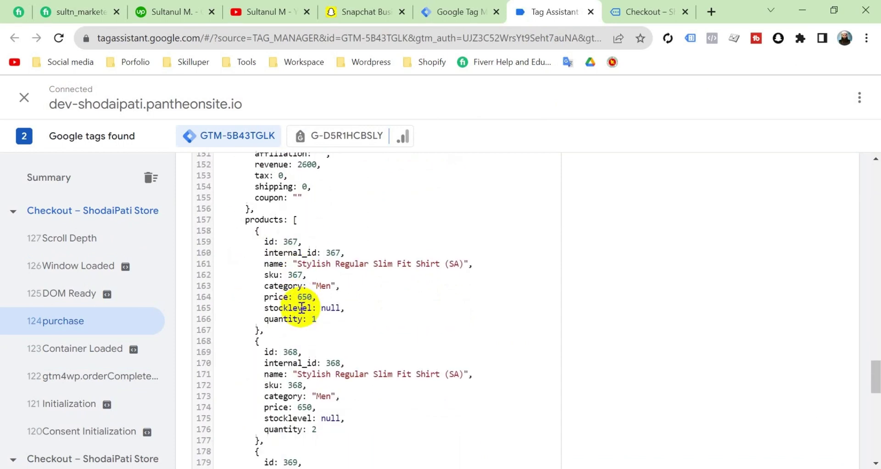
{"action": "double_click", "coordinate": [271, 321]}
{"action": "key", "text": "super+c"}
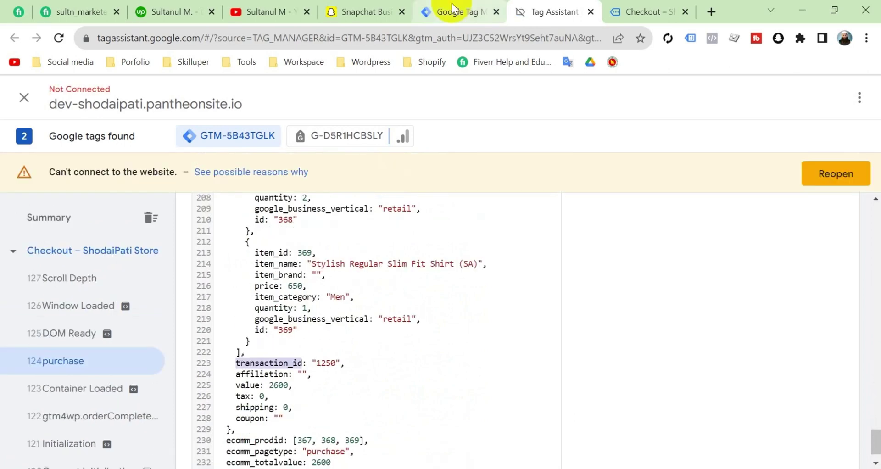
Switch back to Google Tag Manager, set the Data Layer Variable Name to ecommerce.transaction_id, and save the variable
{"action": "left_click", "coordinate": [454, 12]}
{"action": "left_click", "coordinate": [267, 295]}
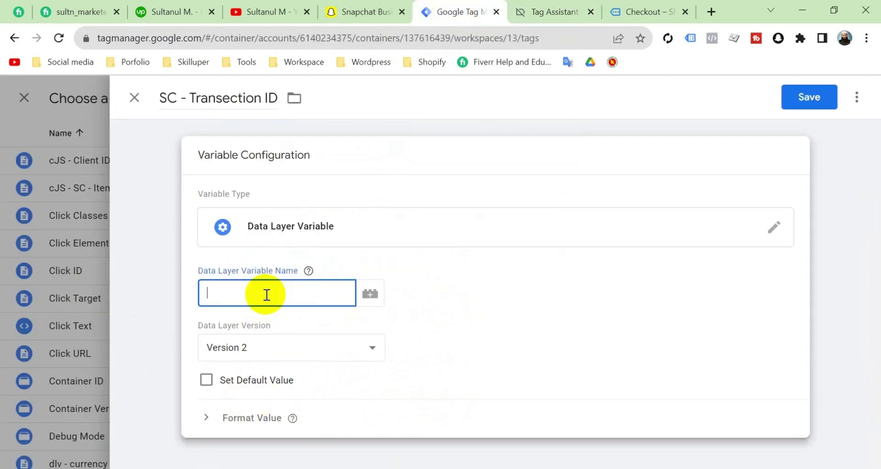
{"action": "key", "text": "super+v"}
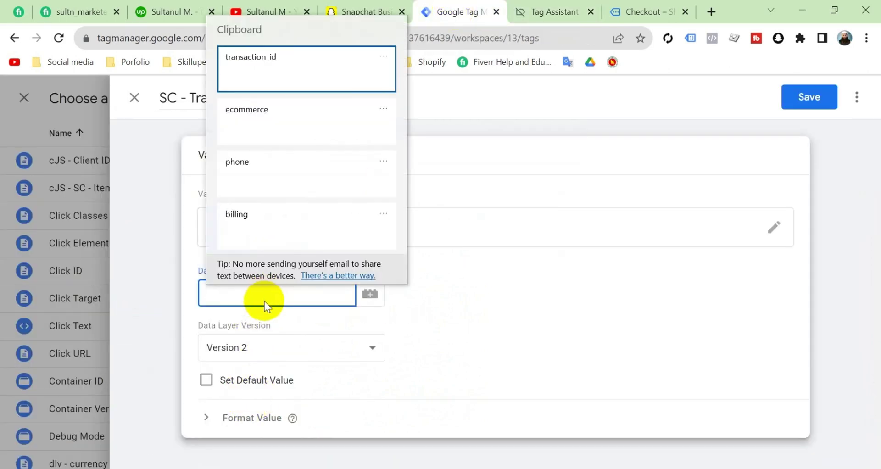
{"action": "left_click", "coordinate": [265, 108]}
{"action": "type", "text": "."}
{"action": "key", "text": "super+v"}
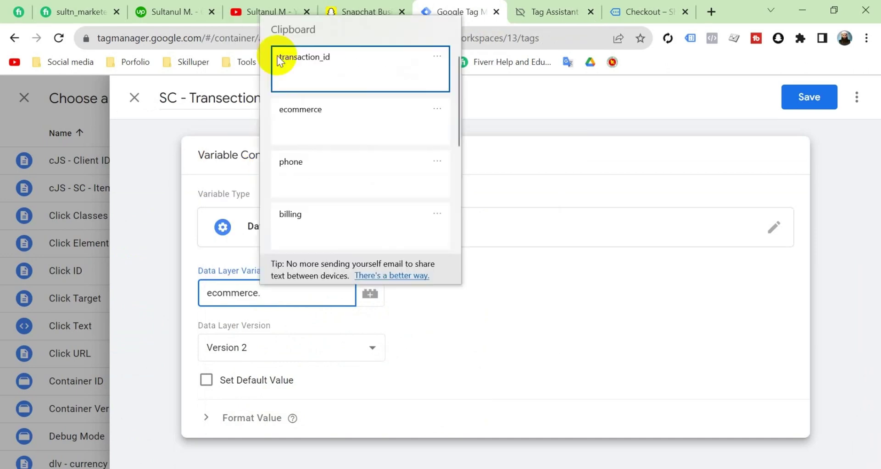
{"action": "left_click", "coordinate": [329, 79]}
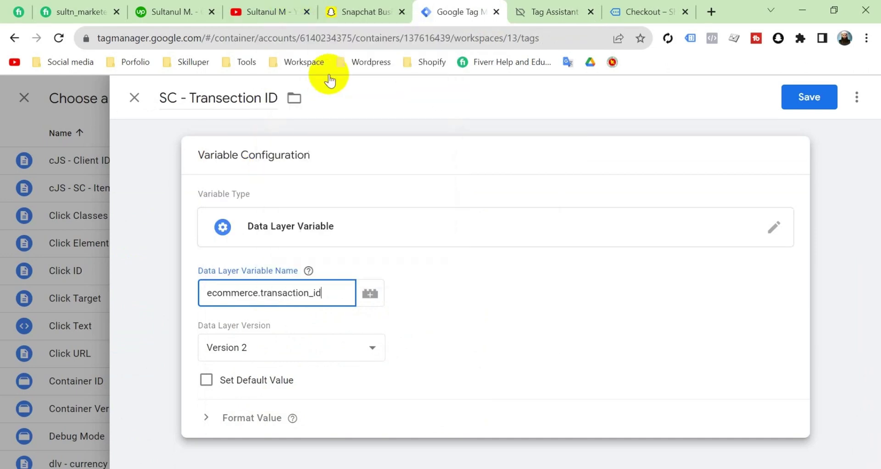
{"action": "left_click", "coordinate": [806, 99]}
Check the purchase description in the event type reference image and enter "Track purchases" as the tag's Description
{"action": "left_click", "coordinate": [281, 379]}
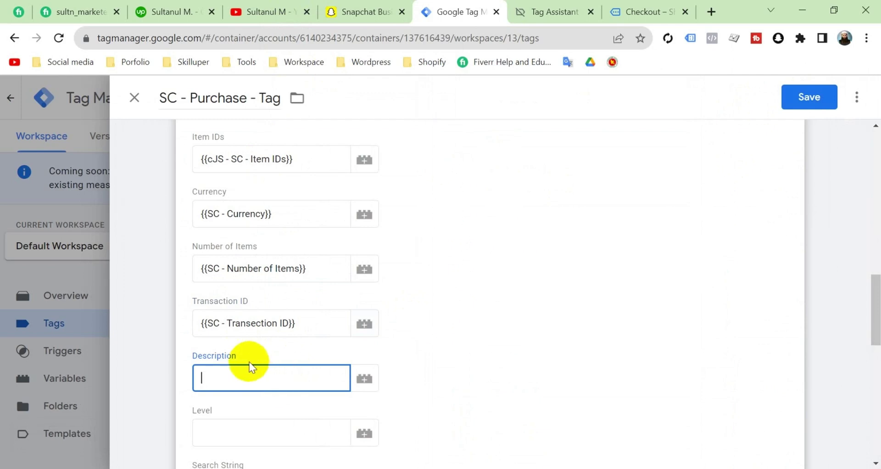
{"action": "key", "text": "alt+Tab"}
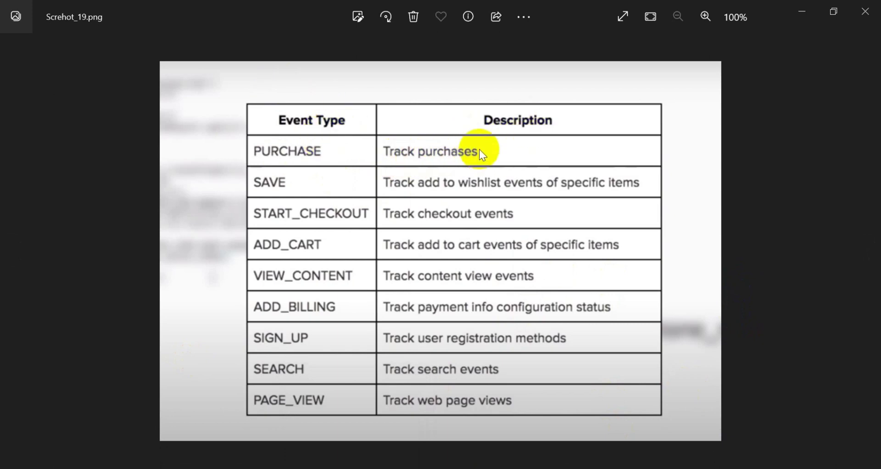
{"action": "key", "text": "alt+Tab"}
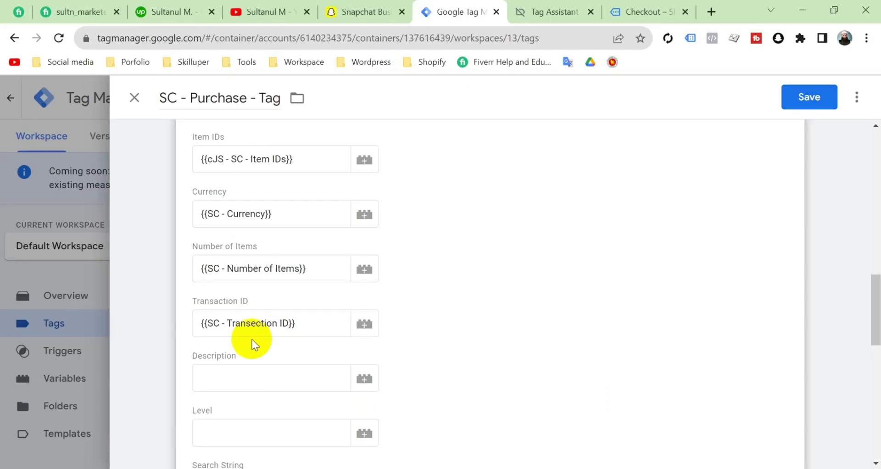
{"action": "left_click", "coordinate": [227, 377]}
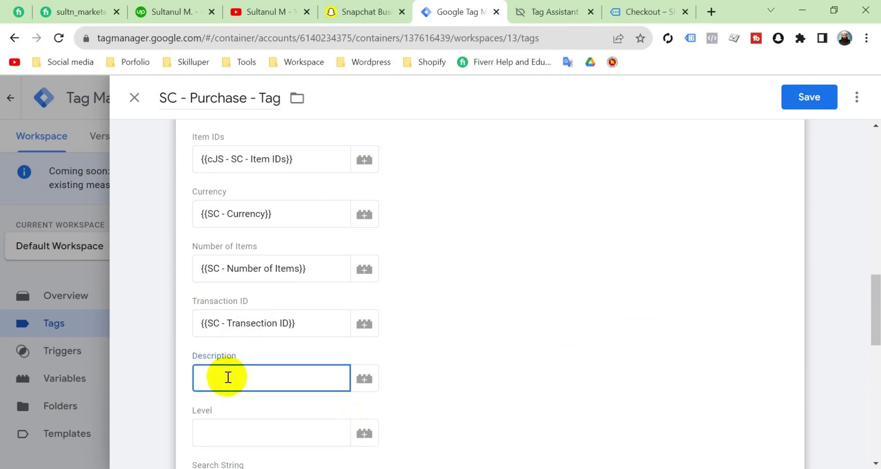
{"action": "type", "text": "Track purchases"}
Assign "SC - Purchase - Trigger" as the firing trigger of the purchase tag and save the tag
{"action": "scroll", "coordinate": [395, 380], "scroll_direction": "down", "scroll_amount": 10}
{"action": "left_click", "coordinate": [322, 350]}
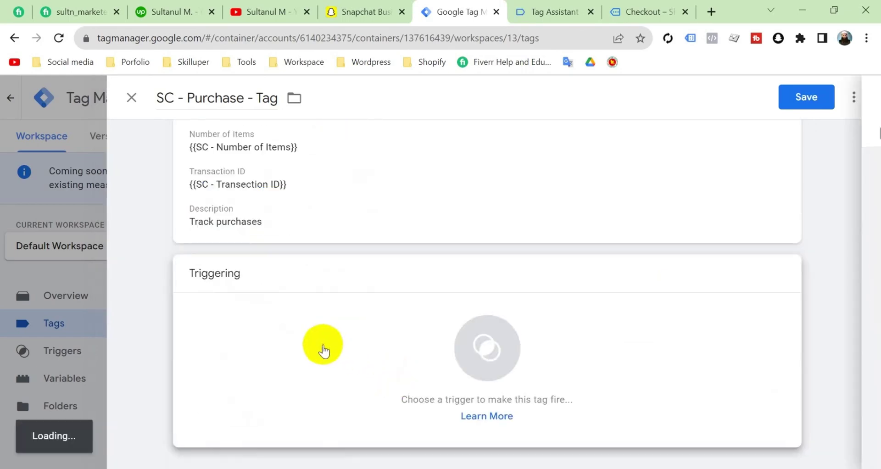
{"action": "scroll", "coordinate": [335, 326], "scroll_direction": "down", "scroll_amount": 5}
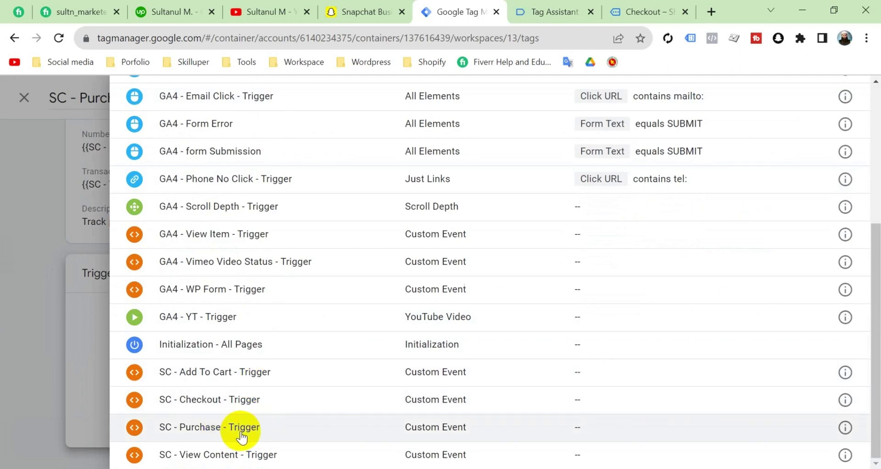
{"action": "left_click", "coordinate": [259, 425]}
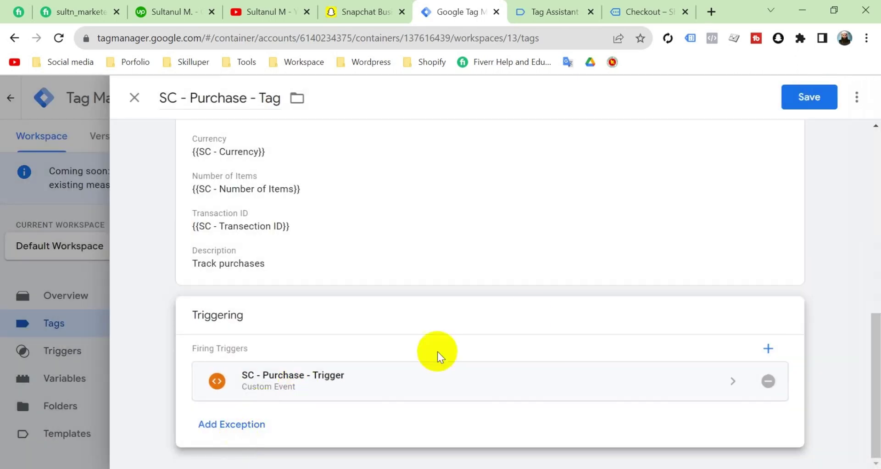
{"action": "left_click", "coordinate": [821, 95]}
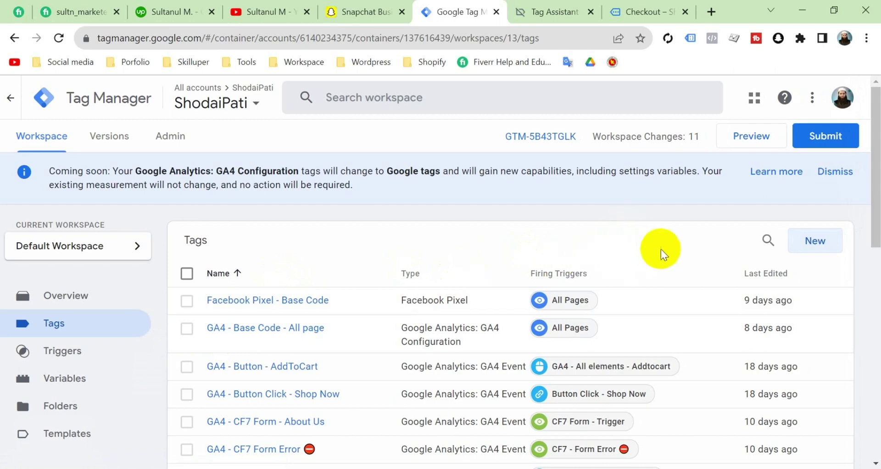
Start a preview of the ShodaiPati workspace and bring up the connected Tag Assistant session
{"action": "left_click", "coordinate": [743, 139]}
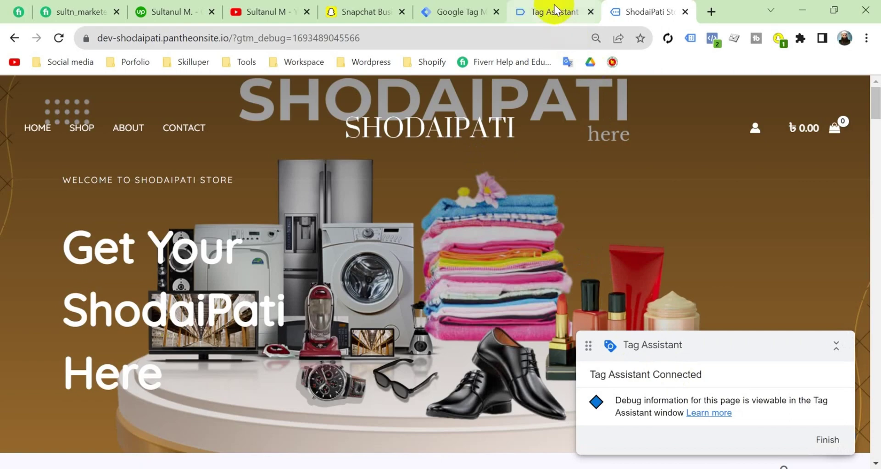
{"action": "left_click", "coordinate": [555, 10]}
{"action": "left_click", "coordinate": [448, 335]}
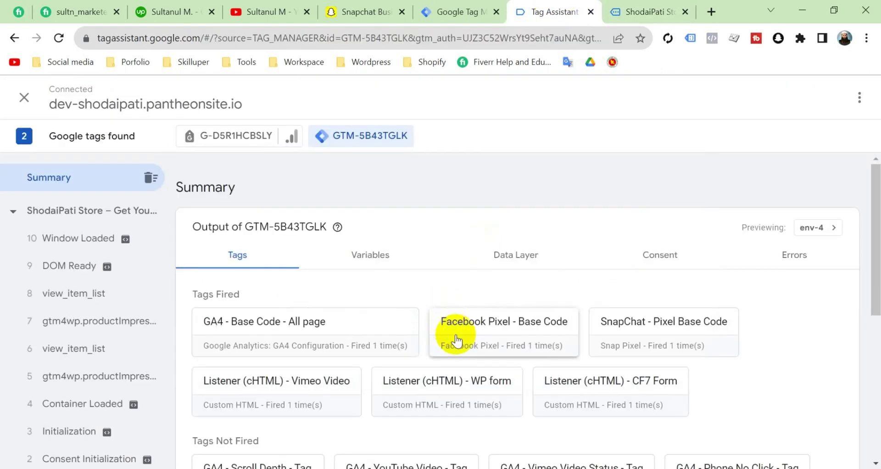
Switch to the ShodaiPati store, add three New Arrivals shirts to the cart, and check out with a cash on delivery order
{"action": "left_click", "coordinate": [648, 10]}
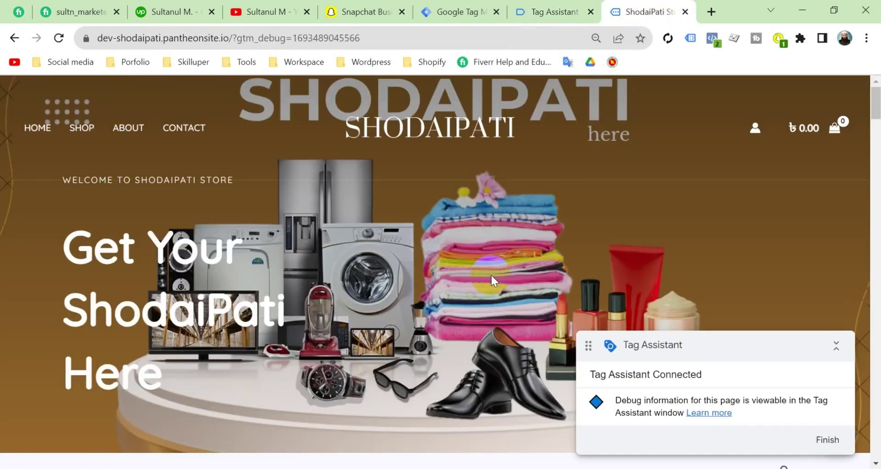
{"action": "scroll", "coordinate": [491, 274], "scroll_direction": "down", "scroll_amount": 8}
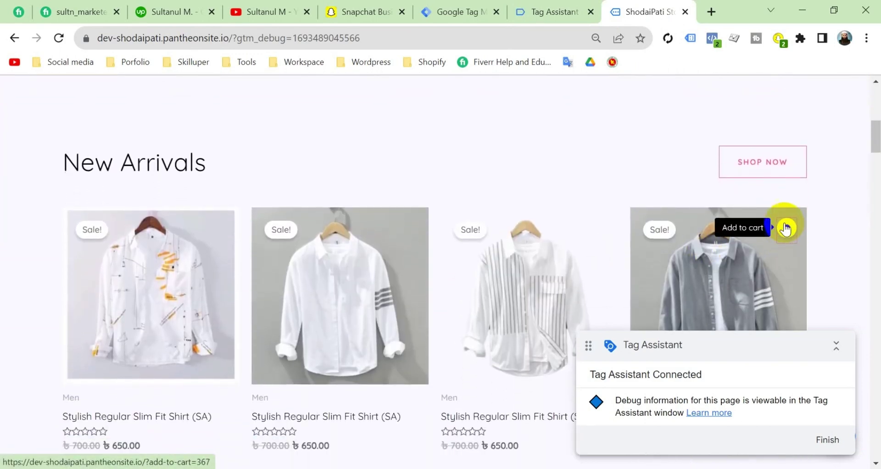
{"action": "mouse_move", "coordinate": [600, 227]}
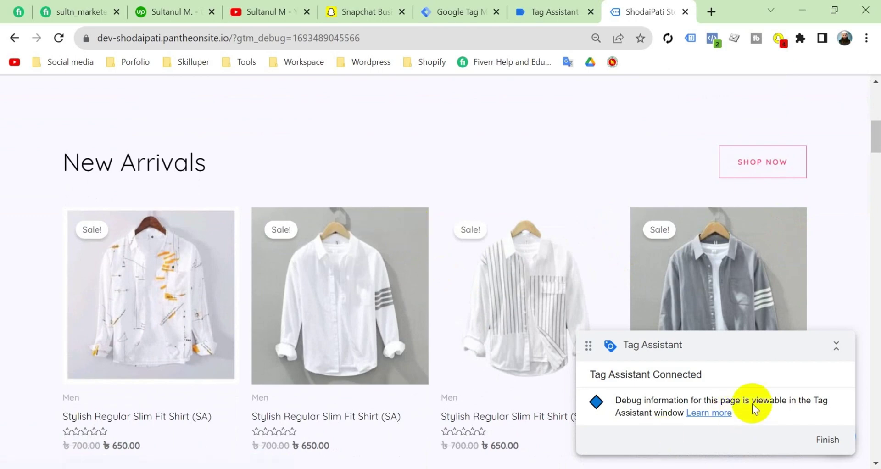
{"action": "left_click", "coordinate": [786, 228]}
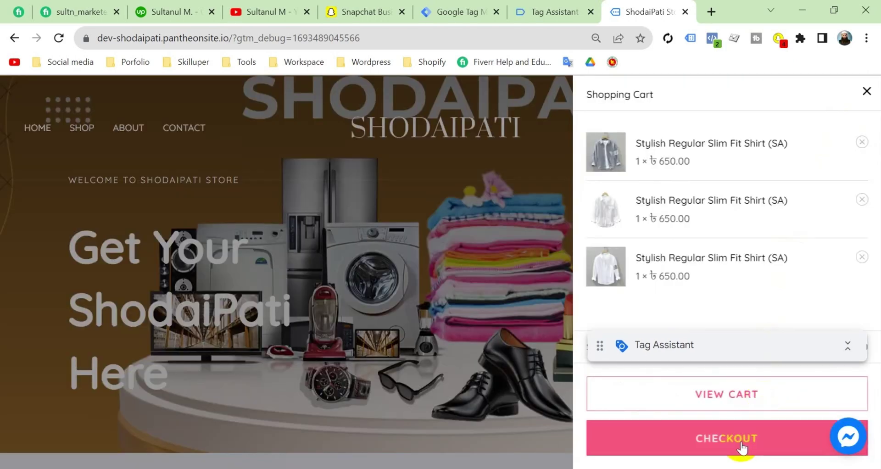
{"action": "left_click", "coordinate": [740, 440]}
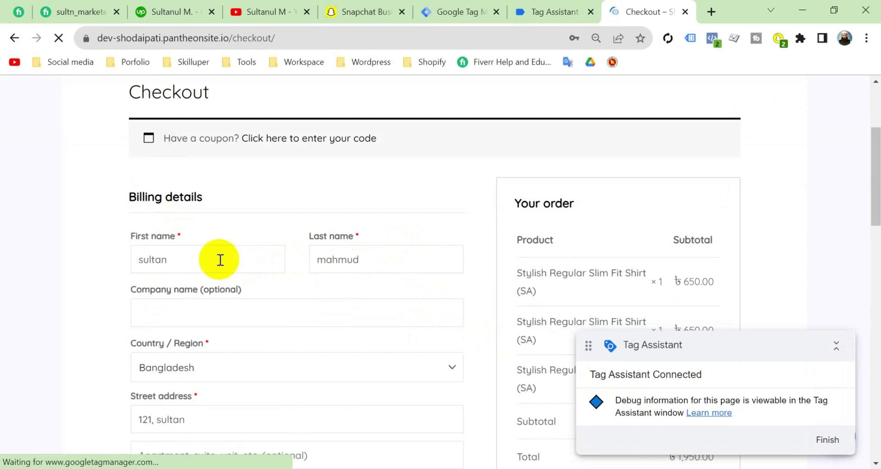
{"action": "scroll", "coordinate": [320, 331], "scroll_direction": "down", "scroll_amount": 10}
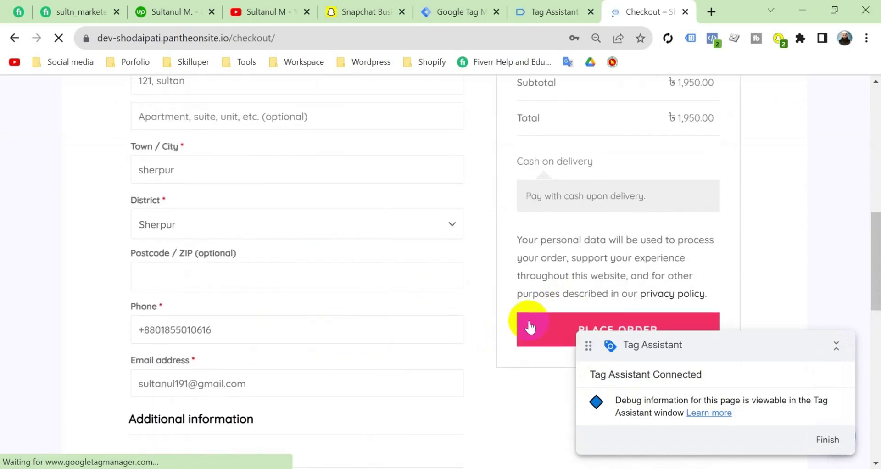
{"action": "left_click", "coordinate": [523, 324]}
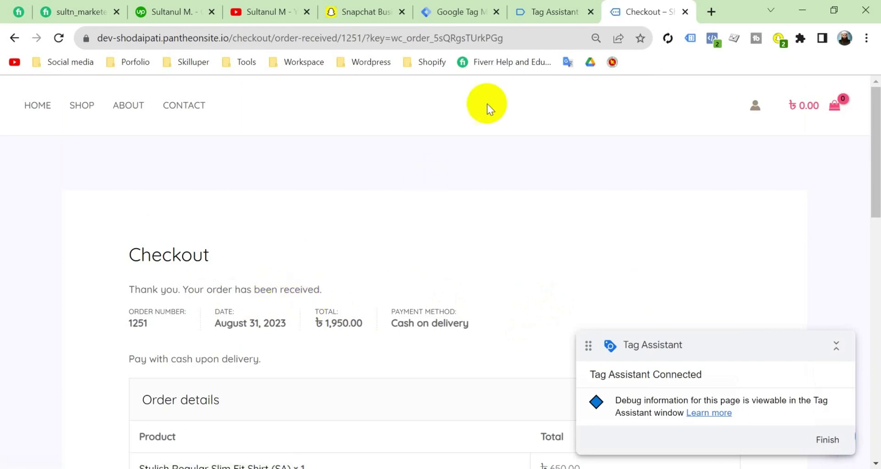
Switch to Tag Assistant and check the fired tags in the summary for the purchase tag
{"action": "left_click", "coordinate": [539, 12]}
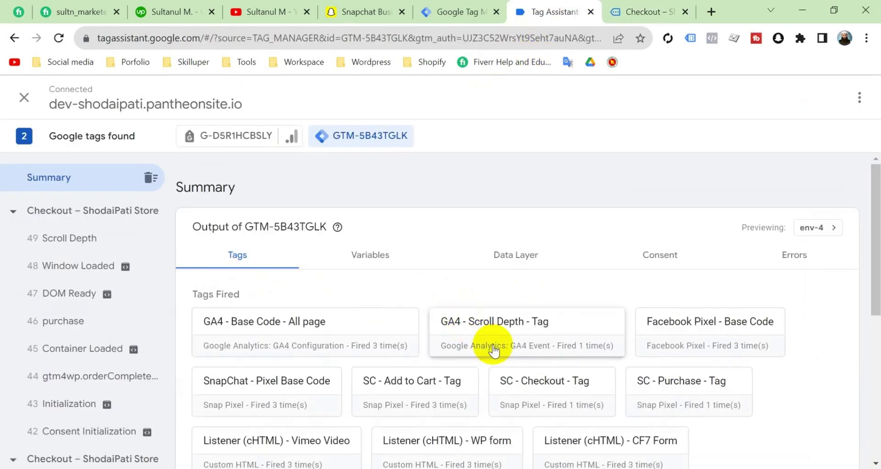
{"action": "scroll", "coordinate": [644, 296], "scroll_direction": "down", "scroll_amount": 3}
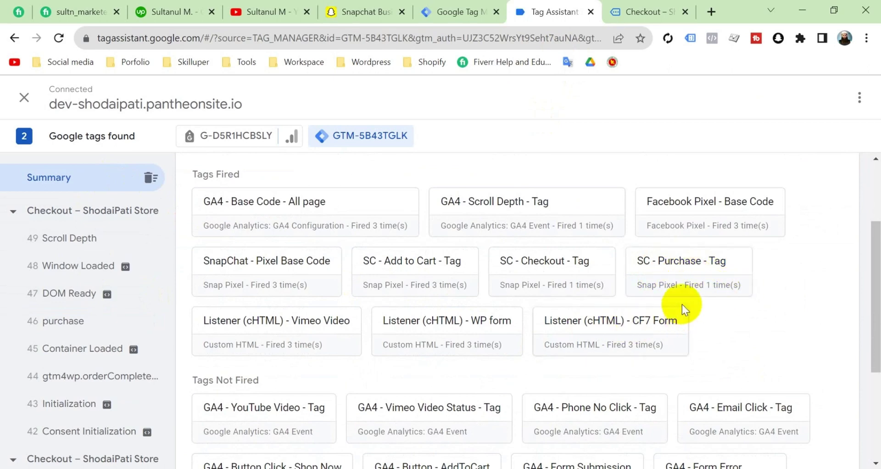
{"action": "scroll", "coordinate": [682, 304], "scroll_direction": "up", "scroll_amount": 3}
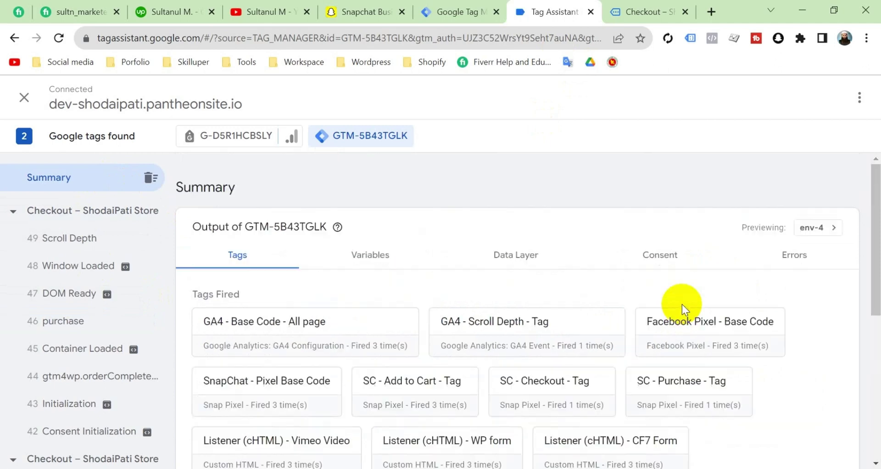
Examine the variables of the latest purchase event, focusing on the values of the SC variables
{"action": "left_click", "coordinate": [75, 327]}
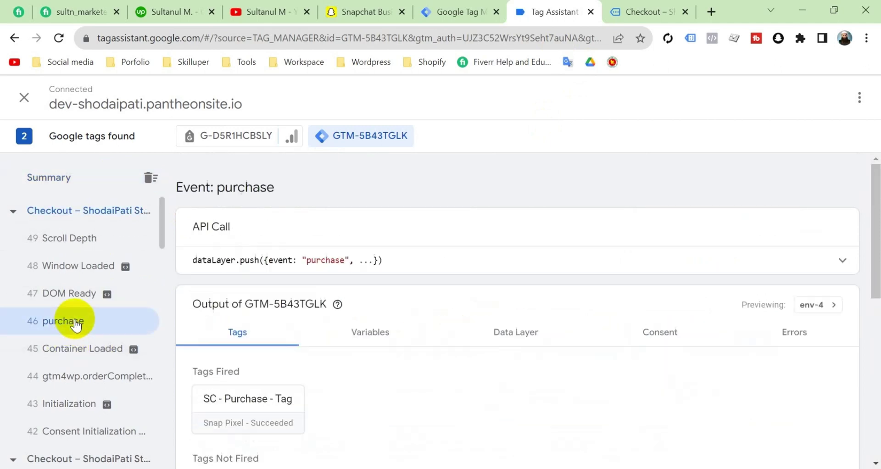
{"action": "left_click", "coordinate": [393, 338]}
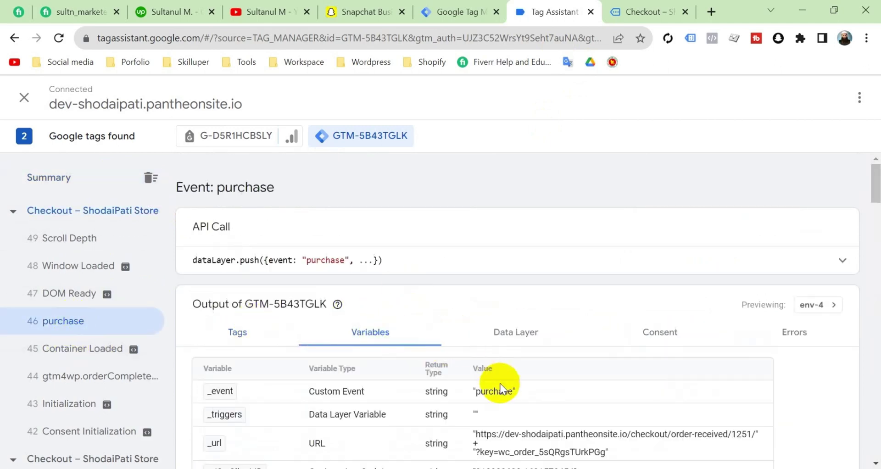
{"action": "scroll", "coordinate": [499, 388], "scroll_direction": "down", "scroll_amount": 10}
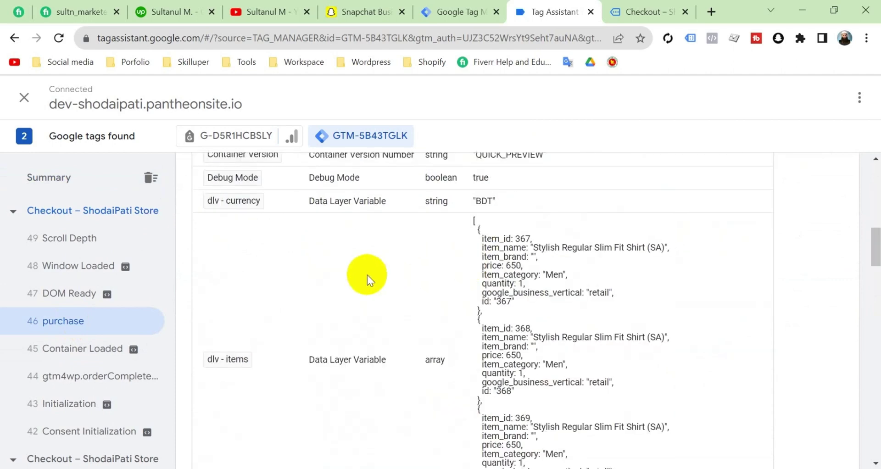
{"action": "scroll", "coordinate": [500, 281], "scroll_direction": "down", "scroll_amount": 8}
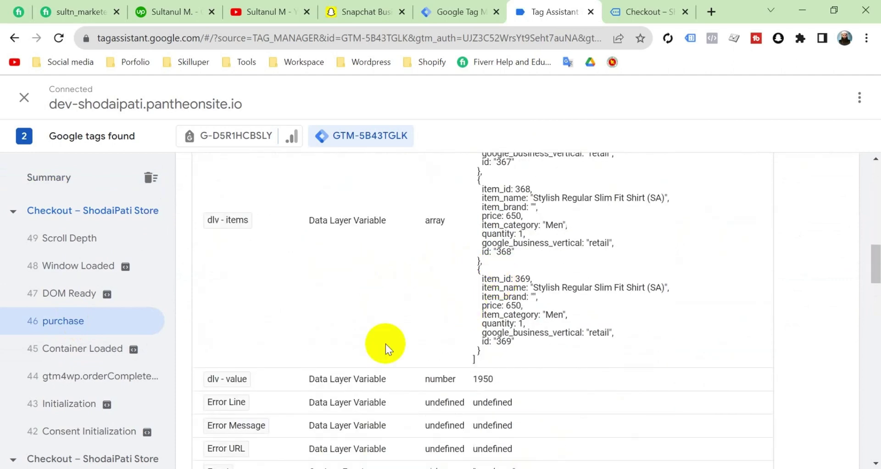
{"action": "scroll", "coordinate": [505, 311], "scroll_direction": "down", "scroll_amount": 10}
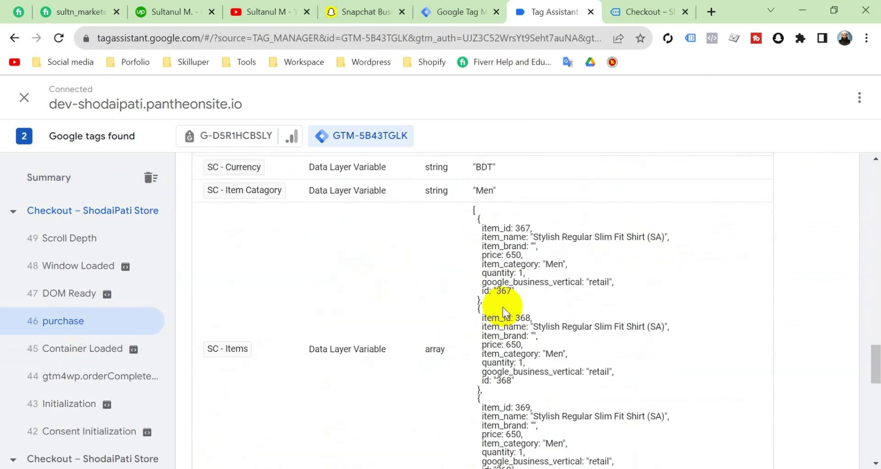
{"action": "scroll", "coordinate": [502, 306], "scroll_direction": "down", "scroll_amount": 3}
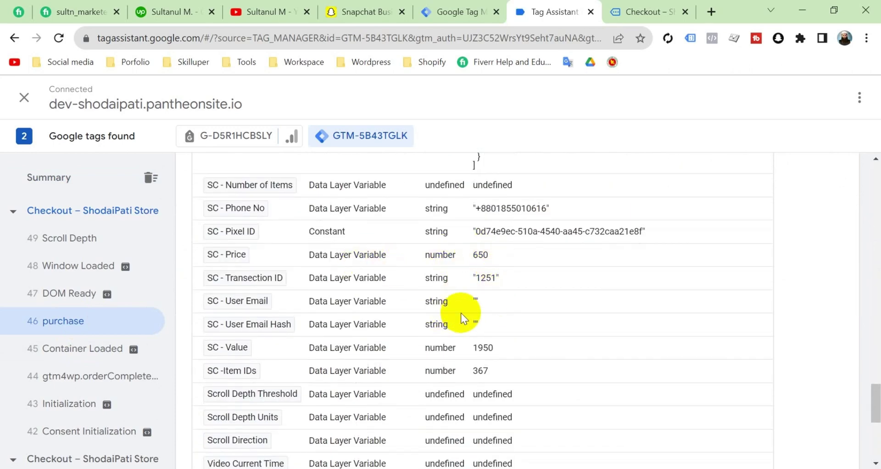
{"action": "scroll", "coordinate": [489, 285], "scroll_direction": "up", "scroll_amount": 1}
{"action": "scroll", "coordinate": [477, 309], "scroll_direction": "down", "scroll_amount": 2}
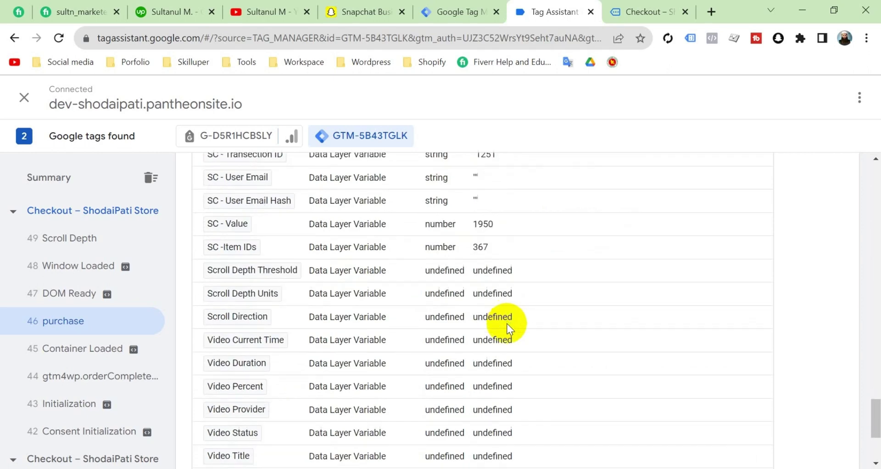
{"action": "scroll", "coordinate": [507, 321], "scroll_direction": "up", "scroll_amount": 2}
{"action": "scroll", "coordinate": [488, 288], "scroll_direction": "up", "scroll_amount": 1}
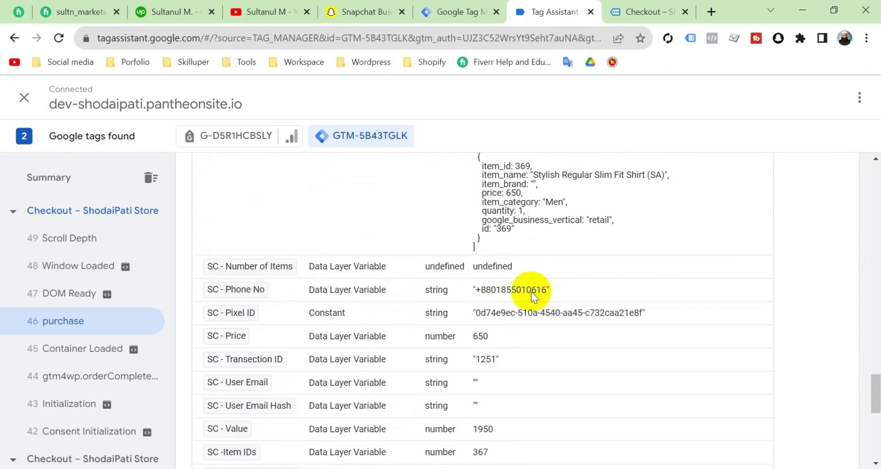
{"action": "scroll", "coordinate": [531, 293], "scroll_direction": "up", "scroll_amount": 3}
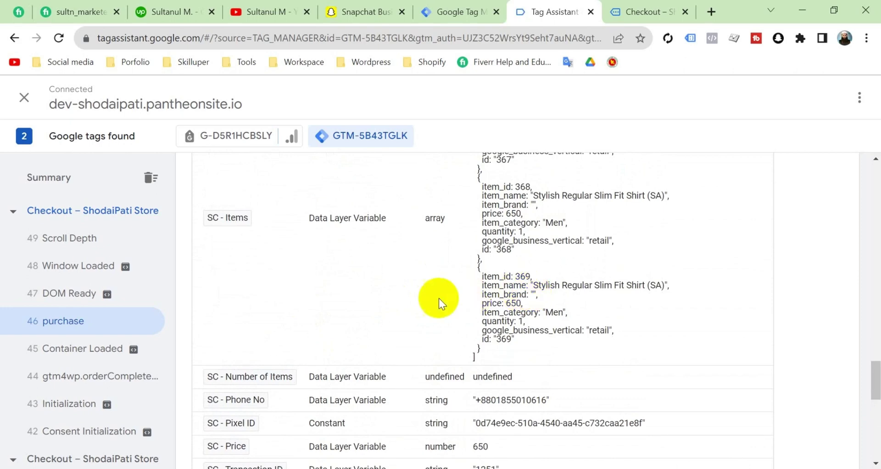
{"action": "scroll", "coordinate": [434, 297], "scroll_direction": "up", "scroll_amount": 3}
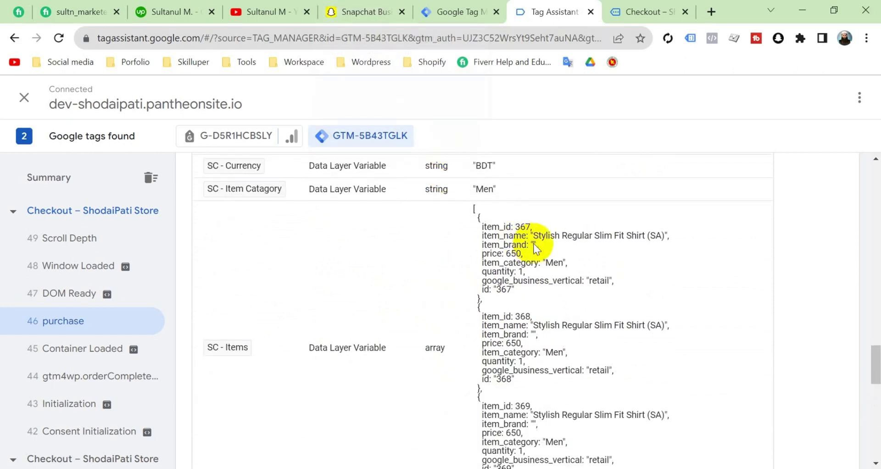
Switch to Snapchat Business, open Events Manager, and review the ShodaiPati pixel's events, including Purchase
{"action": "left_click", "coordinate": [351, 11]}
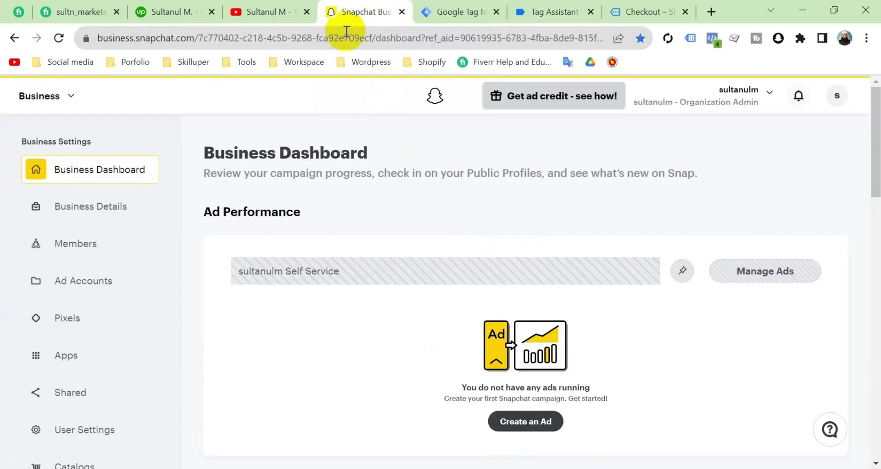
{"action": "left_click", "coordinate": [72, 99]}
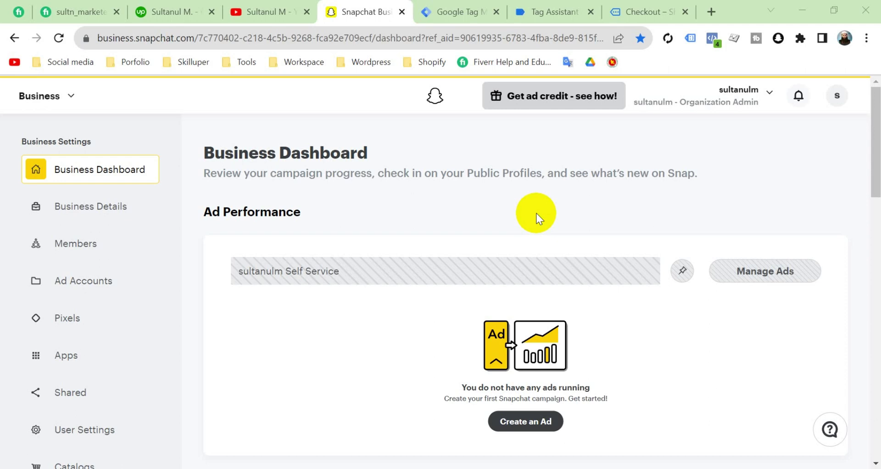
{"action": "left_click", "coordinate": [72, 95]}
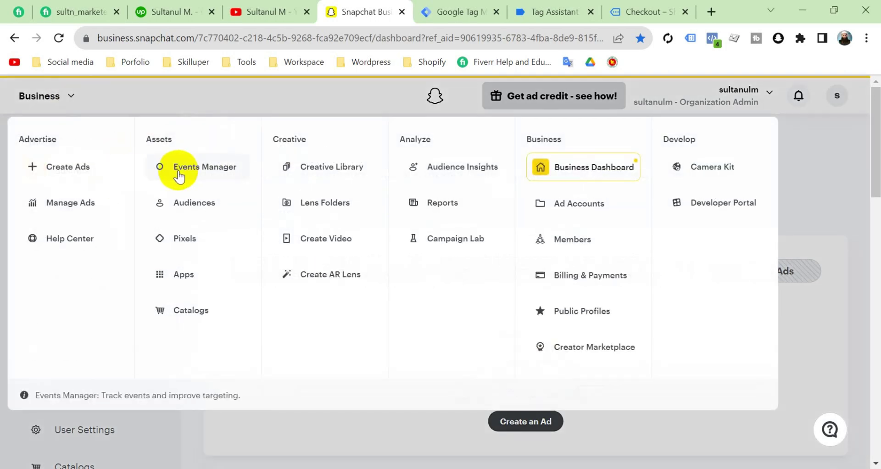
{"action": "left_click", "coordinate": [186, 170]}
{"action": "left_click", "coordinate": [360, 407]}
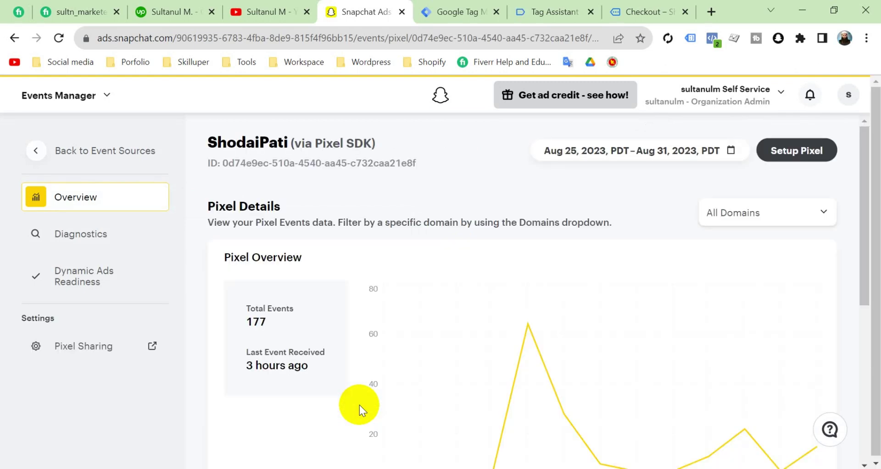
{"action": "scroll", "coordinate": [360, 405], "scroll_direction": "down", "scroll_amount": 7}
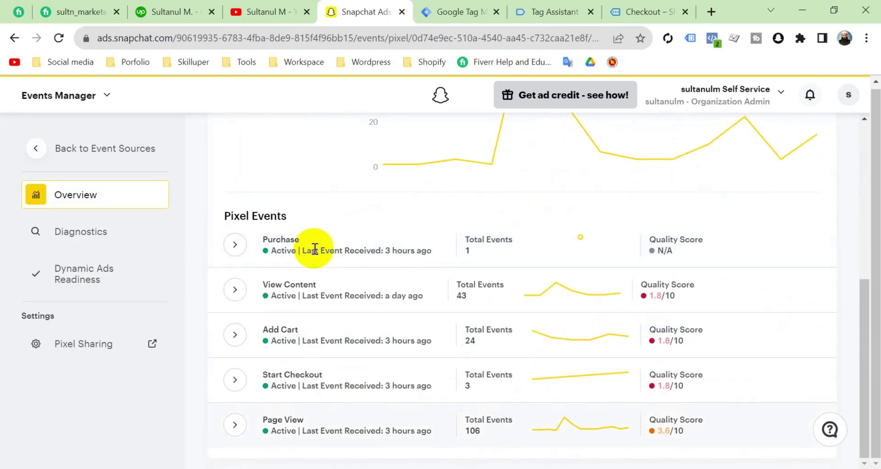